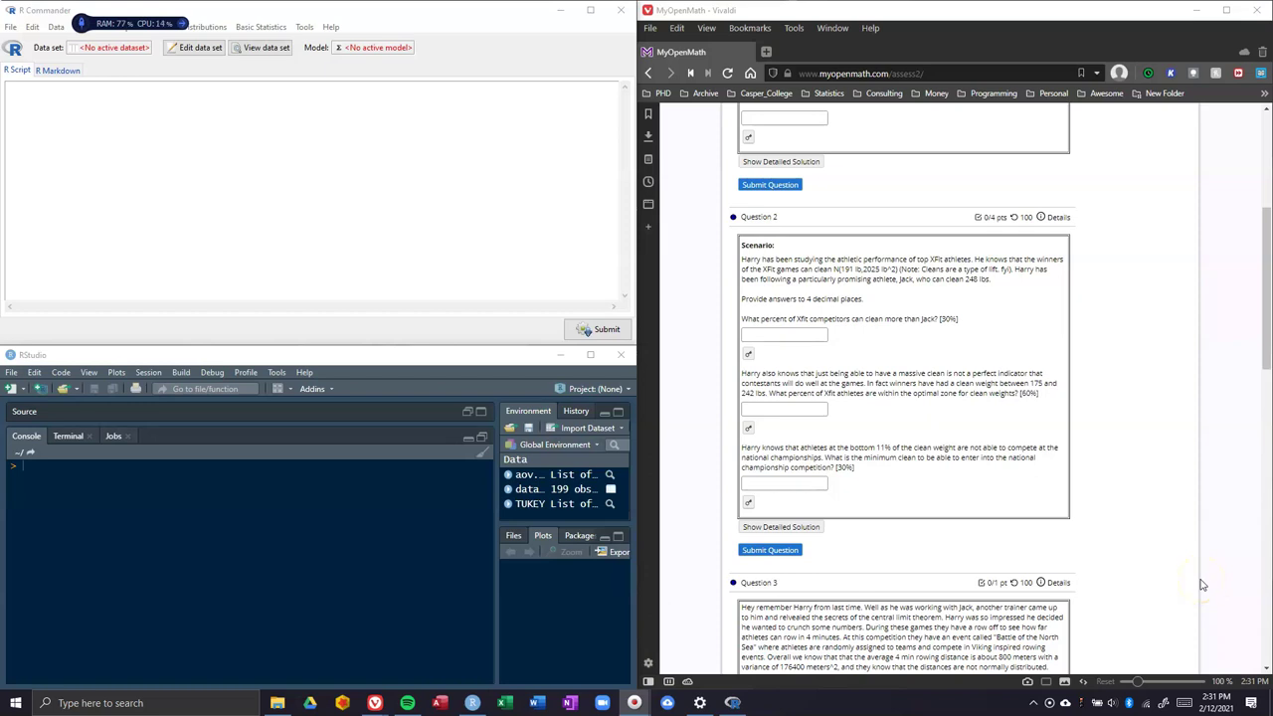
# Step: Zoom the page to 130% and scroll Question 2's XFit N(191, 2025) clean-weight scenario into view
pyautogui.moveTo(1133, 682); pyautogui.dragTo(1145, 684)
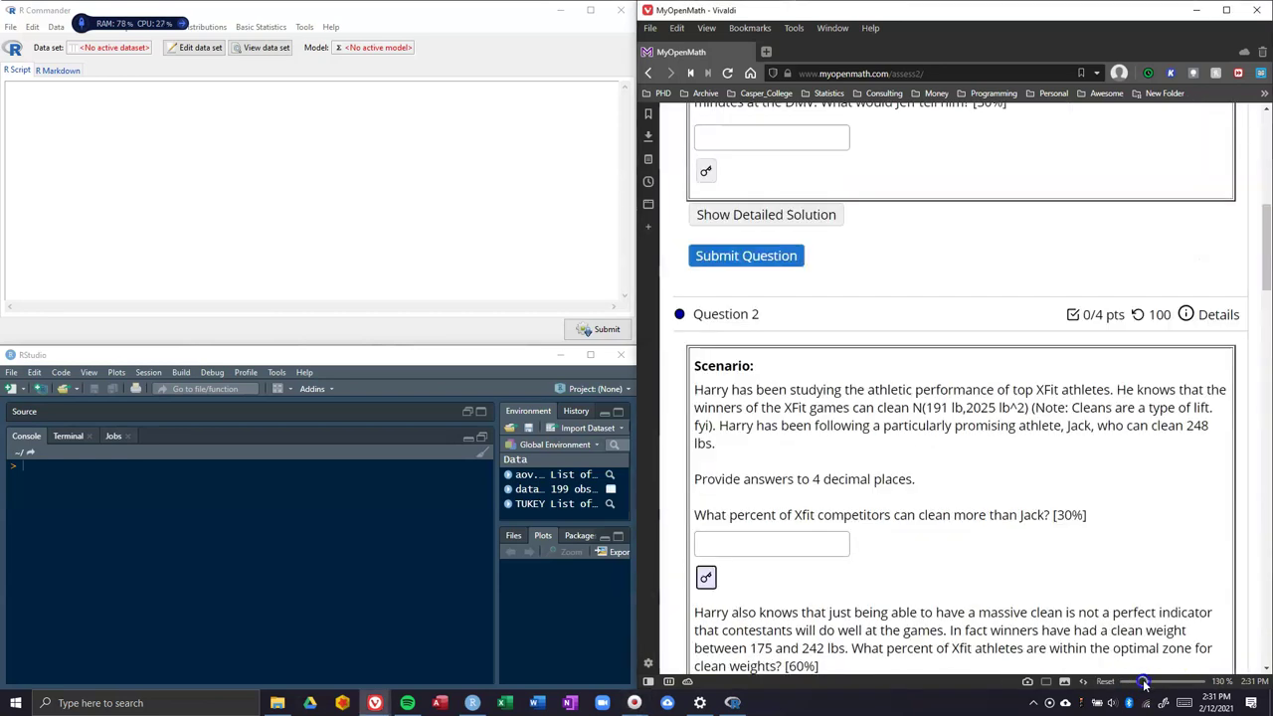
pyautogui.click(1008, 511)
pyautogui.scroll(-3, 1008, 511)
pyautogui.scroll(-2, 1007, 516)
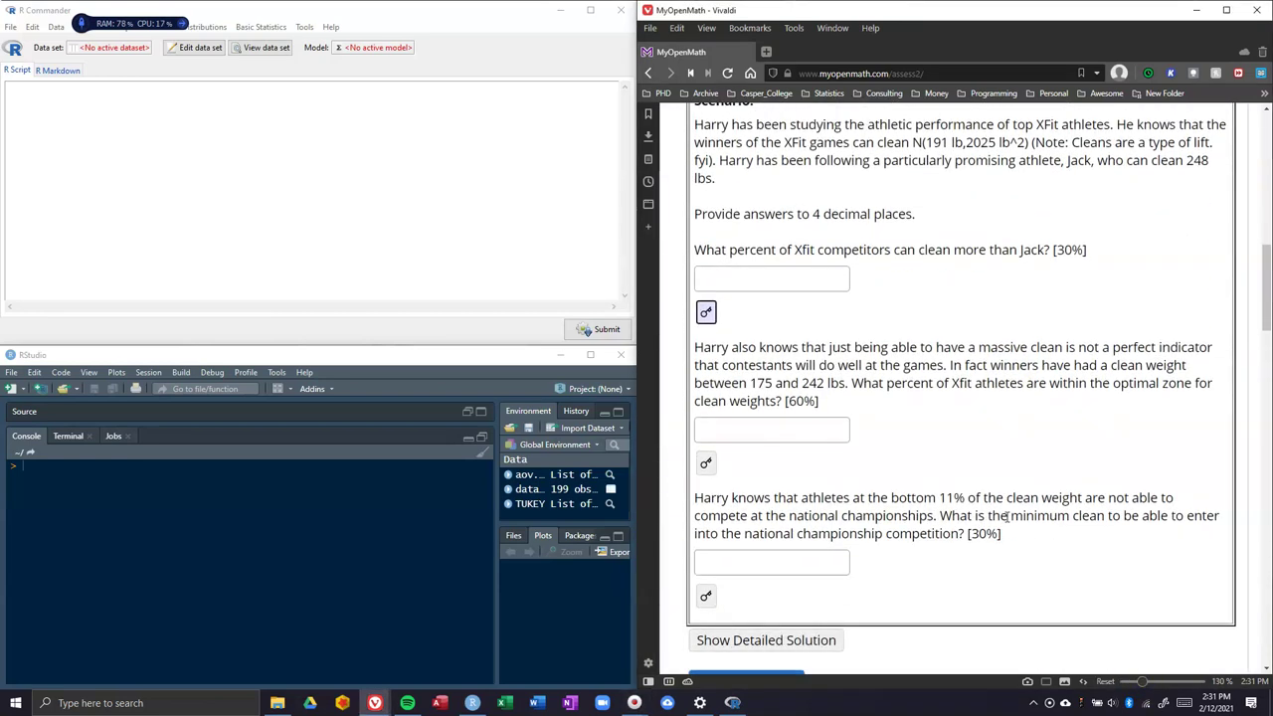
pyautogui.scroll(2, 1008, 514)
pyautogui.click(1176, 528)
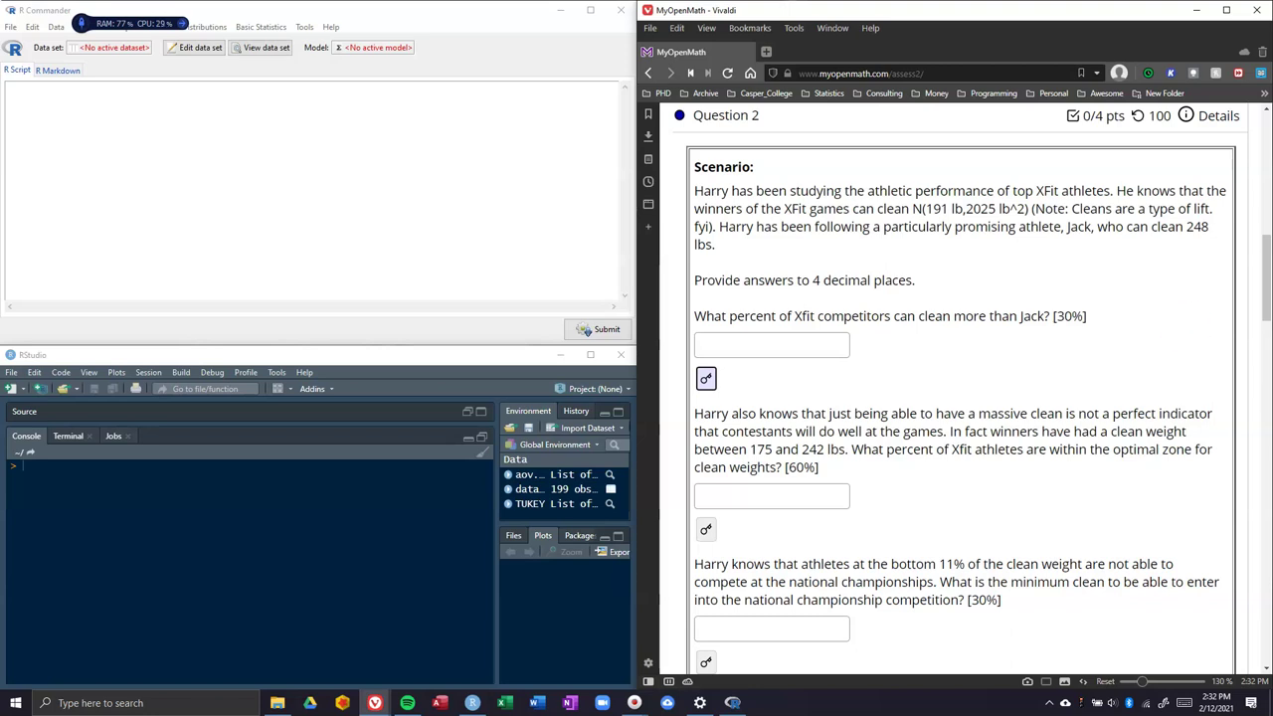
# Step: Store the question's mean in the console as μ=191
pyautogui.click(91, 520)
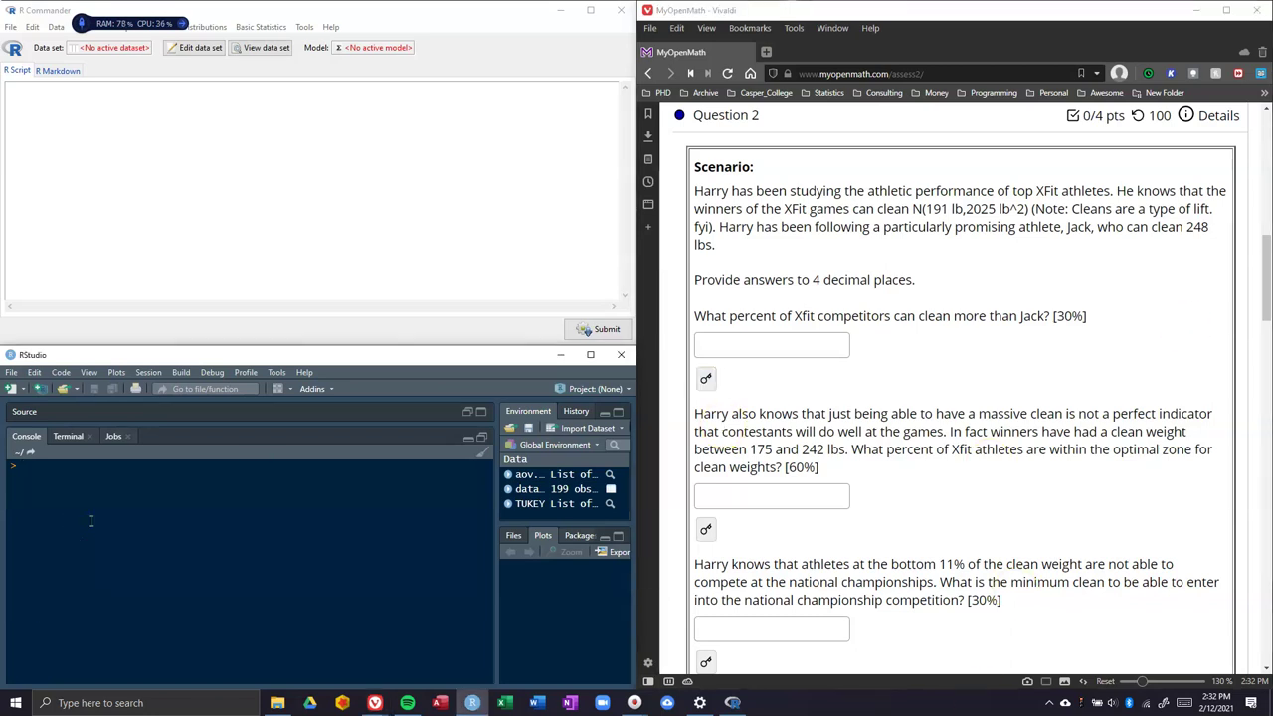
pyautogui.write('u')
pyautogui.press('BackSpace')
pyautogui.write('Y')
pyautogui.press('BackSpace')
pyautogui.write('u')
pyautogui.write('=')
pyautogui.moveTo(913, 208); pyautogui.dragTo(1029, 207)
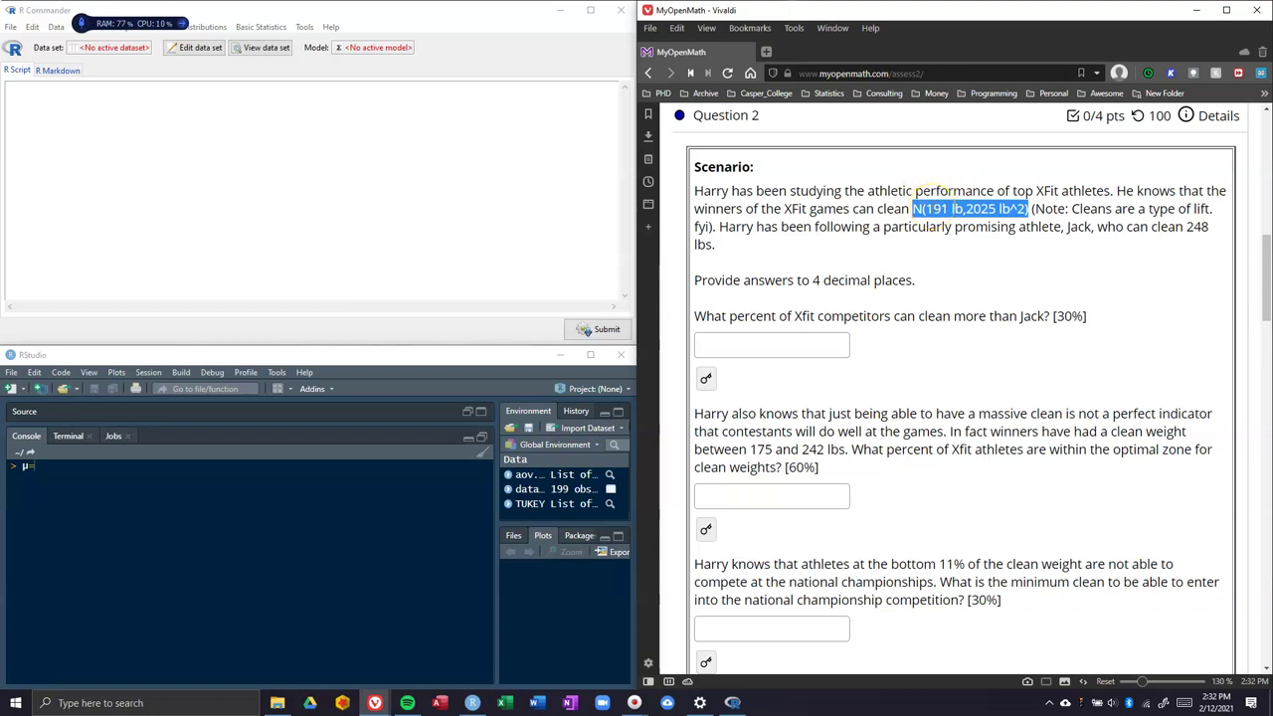
pyautogui.click(1022, 192)
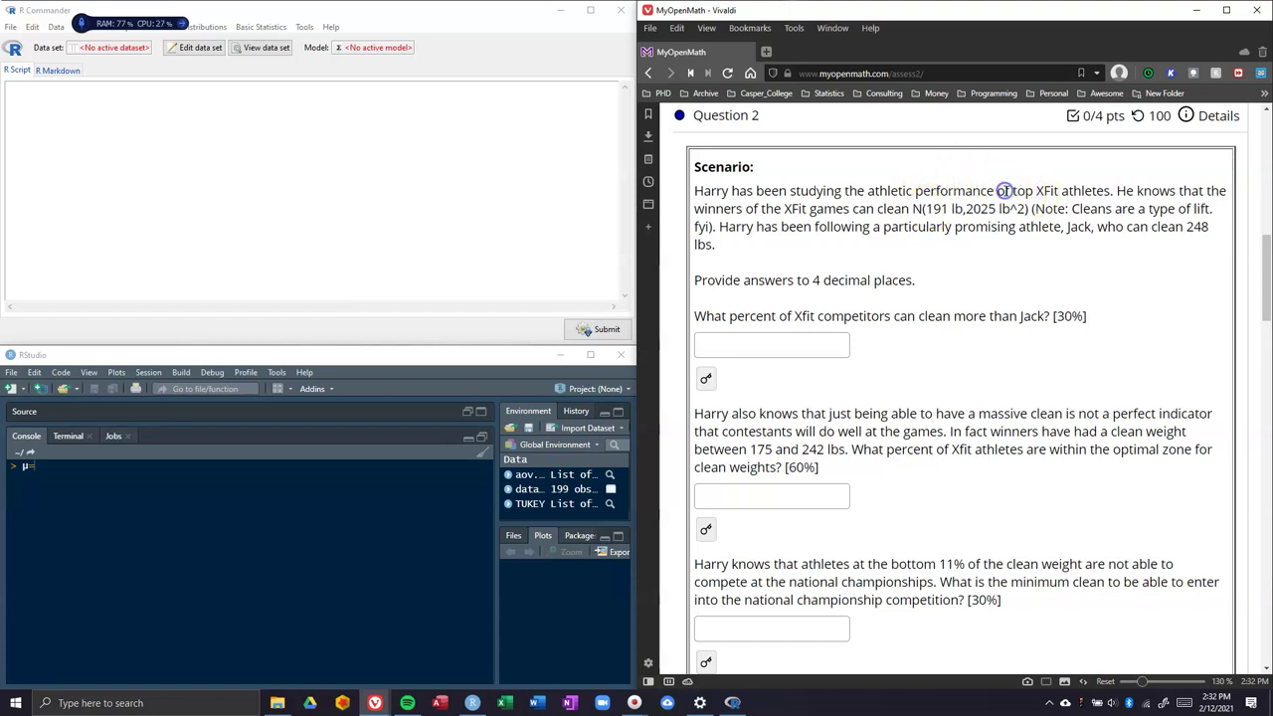
pyautogui.click(57, 472)
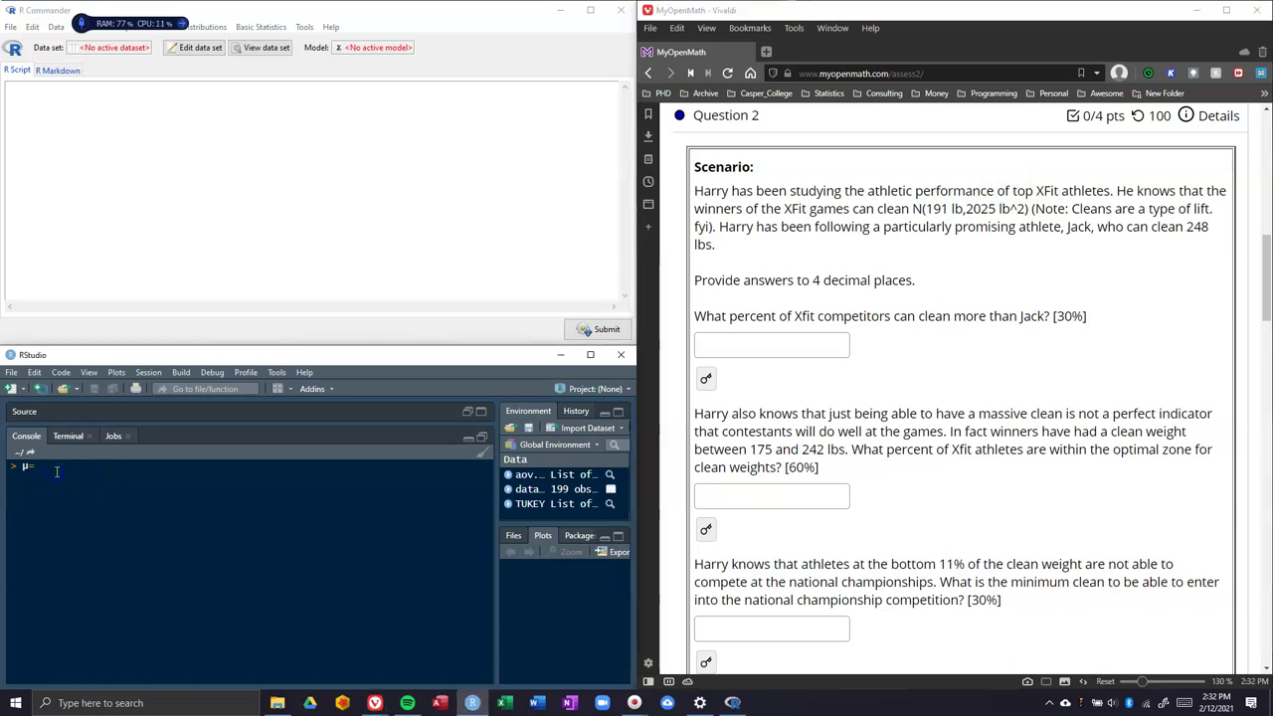
pyautogui.write('u=191')
pyautogui.press('Return')
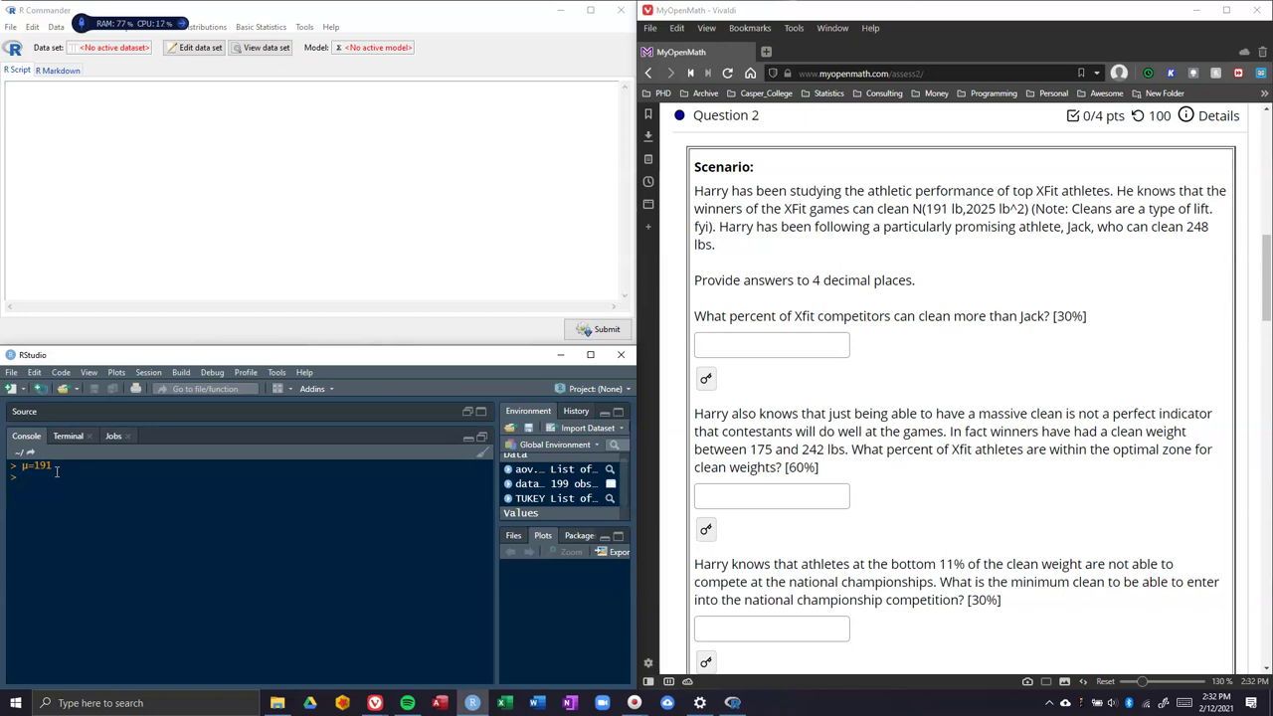
# Step: Store the variance σ_sq=2025, compute σ=sqrt(σ_sq), and print the standard deviation 45
pyautogui.write('σ_σ')
pyautogui.press('BackSpace')
pyautogui.press('BackSpace')
pyautogui.write('sd')
pyautogui.write('=')
pyautogui.write('20')
pyautogui.write('25')
pyautogui.press('Return')
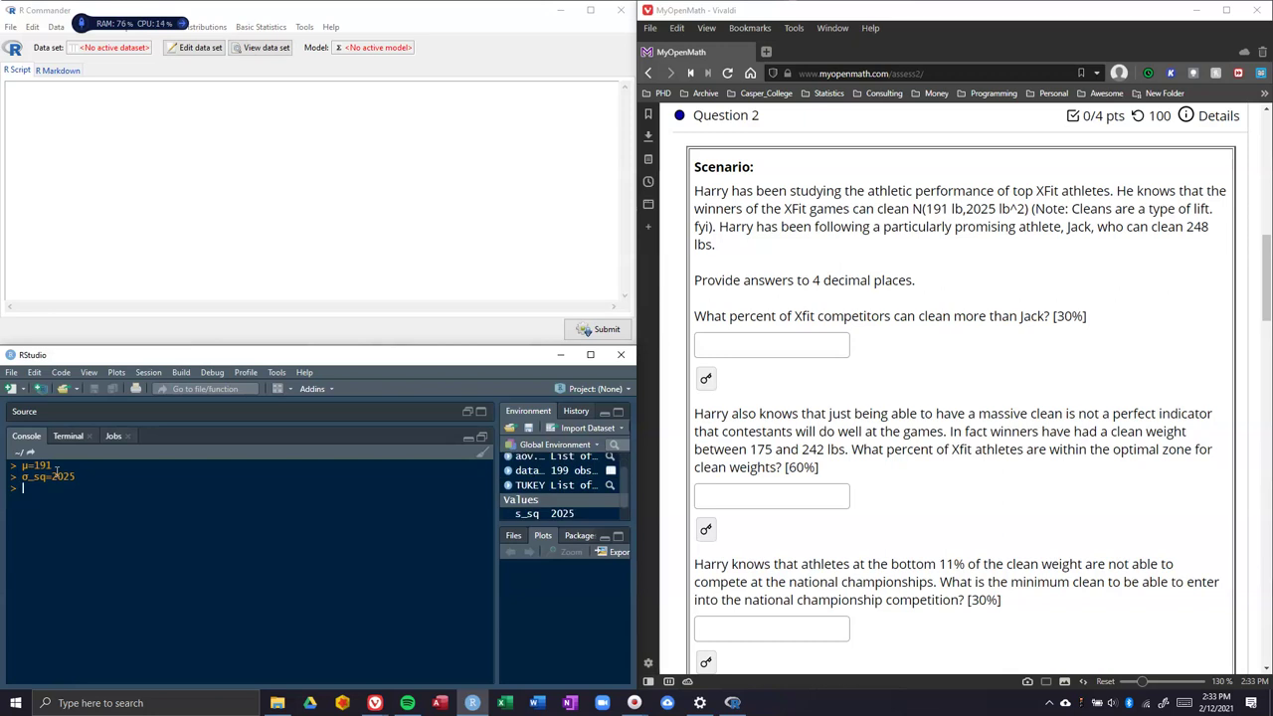
pyautogui.write('σ=sqrt(')
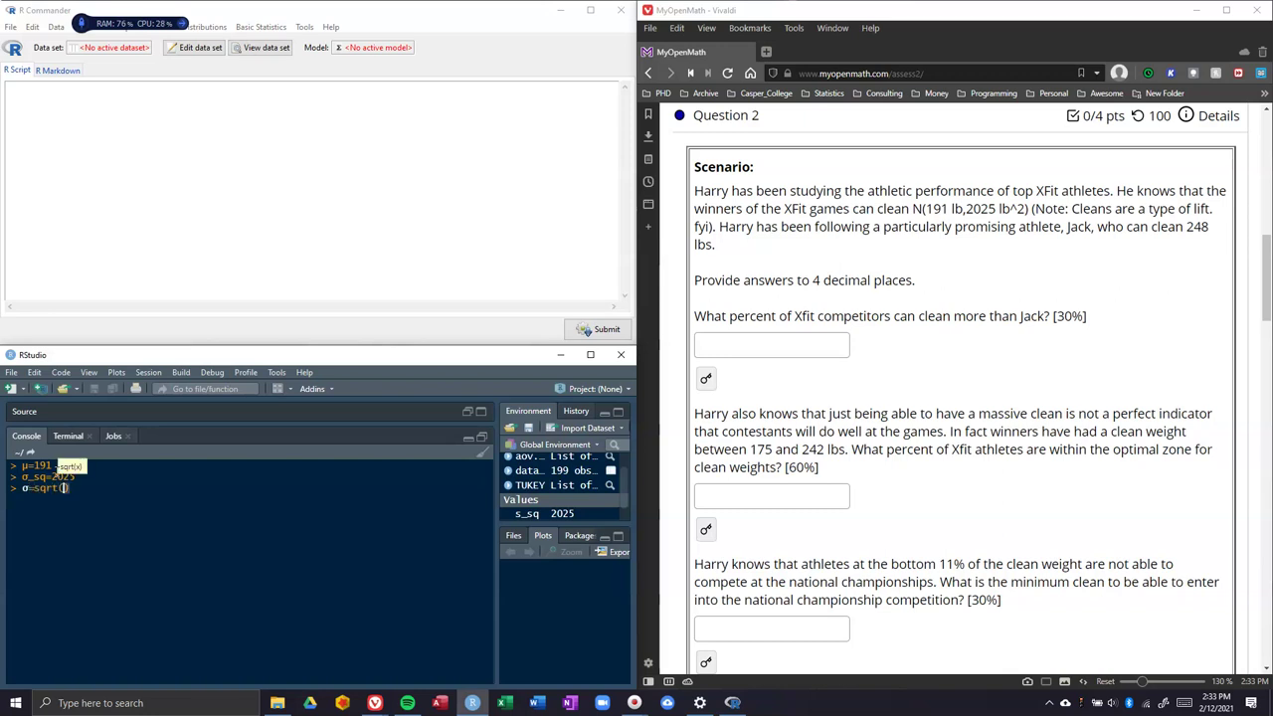
pyautogui.moveTo(46, 476)
pyautogui.mouseDown()
pyautogui.moveTo(23, 477)
pyautogui.moveTo(64, 488)
pyautogui.mouseUp()
pyautogui.press('Return')
pyautogui.write('σ')
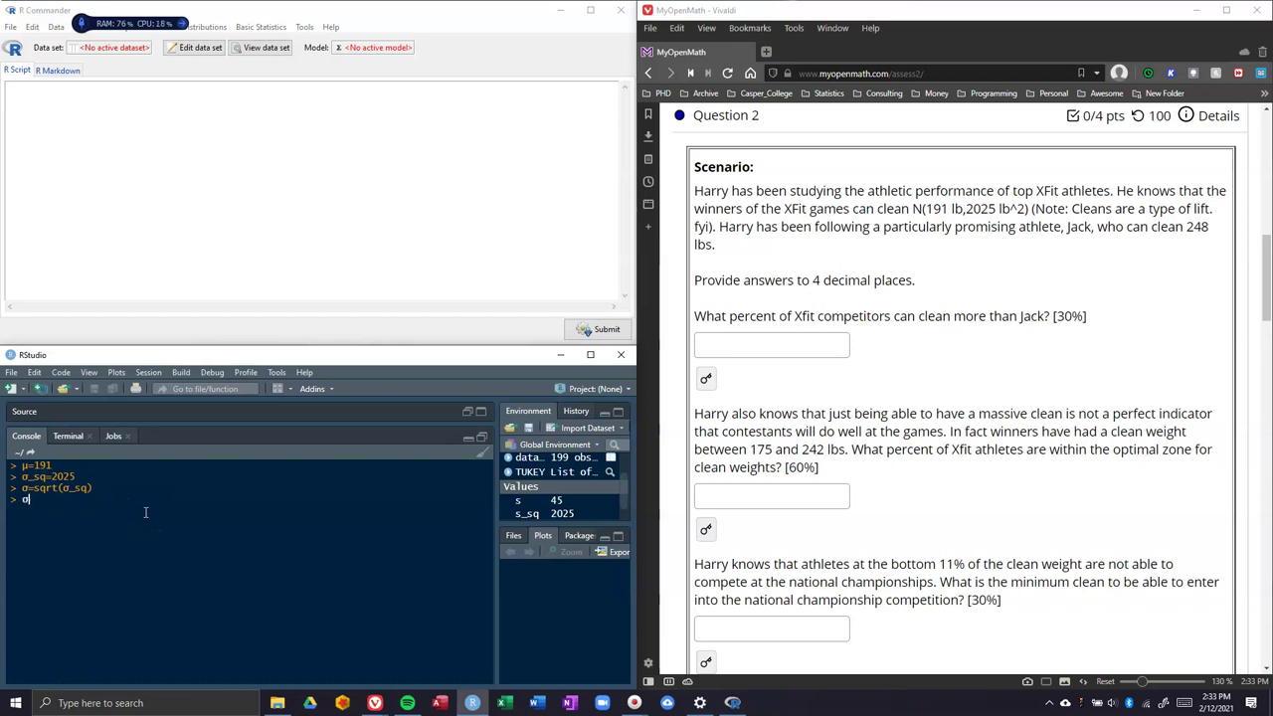
pyautogui.press('Return')
# Step: Resize RStudio's Environment and Files/Plots panes by dragging the splitters
pyautogui.moveTo(495, 443); pyautogui.dragTo(356, 453)
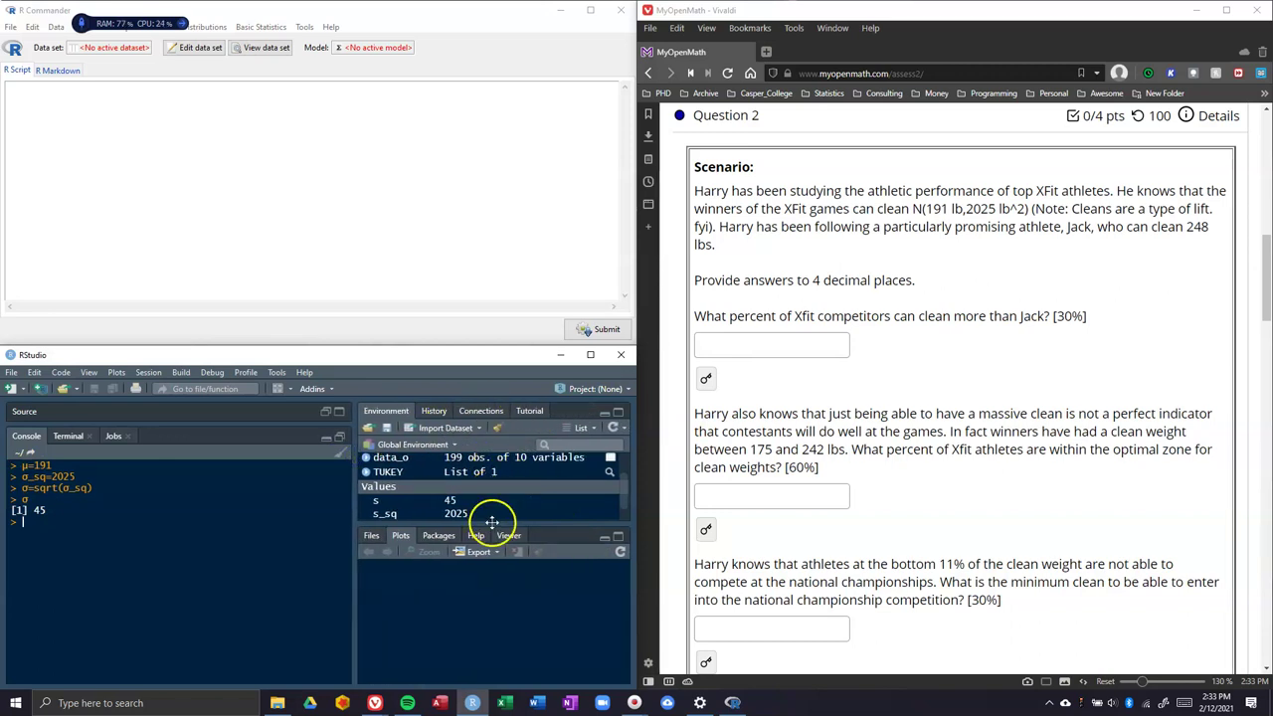
pyautogui.moveTo(491, 527); pyautogui.dragTo(491, 592)
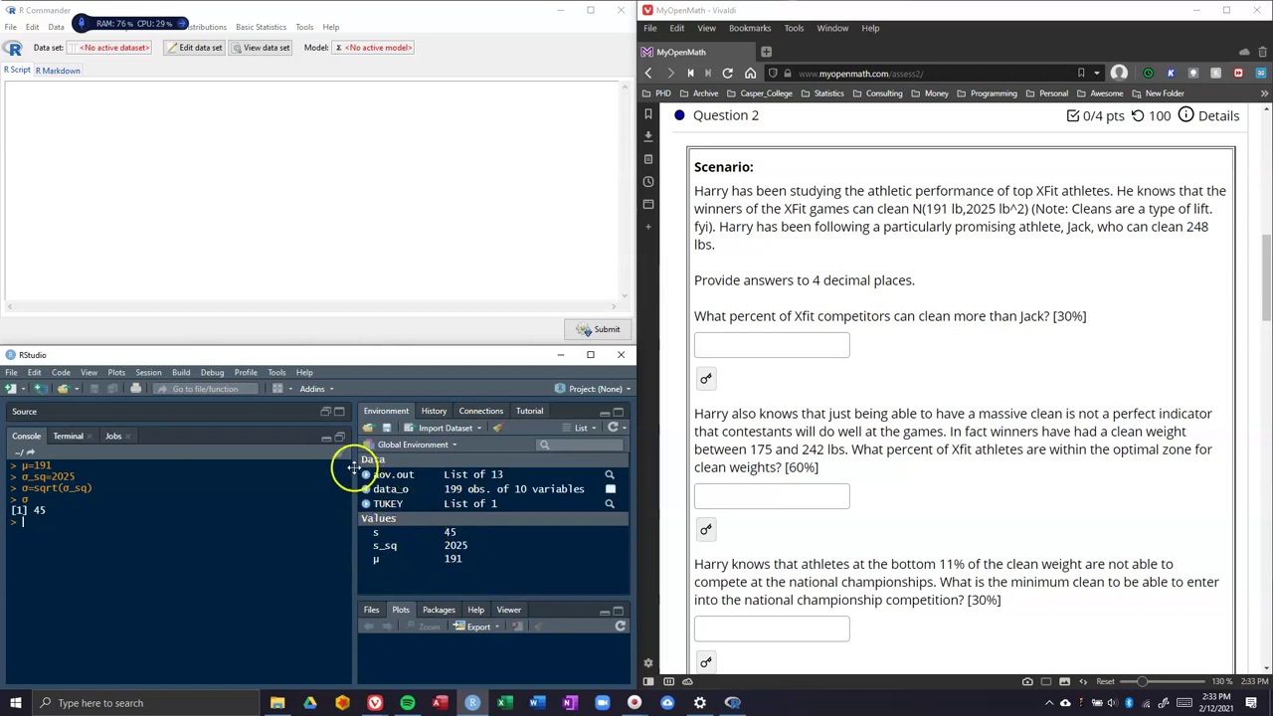
pyautogui.moveTo(355, 467); pyautogui.dragTo(530, 445)
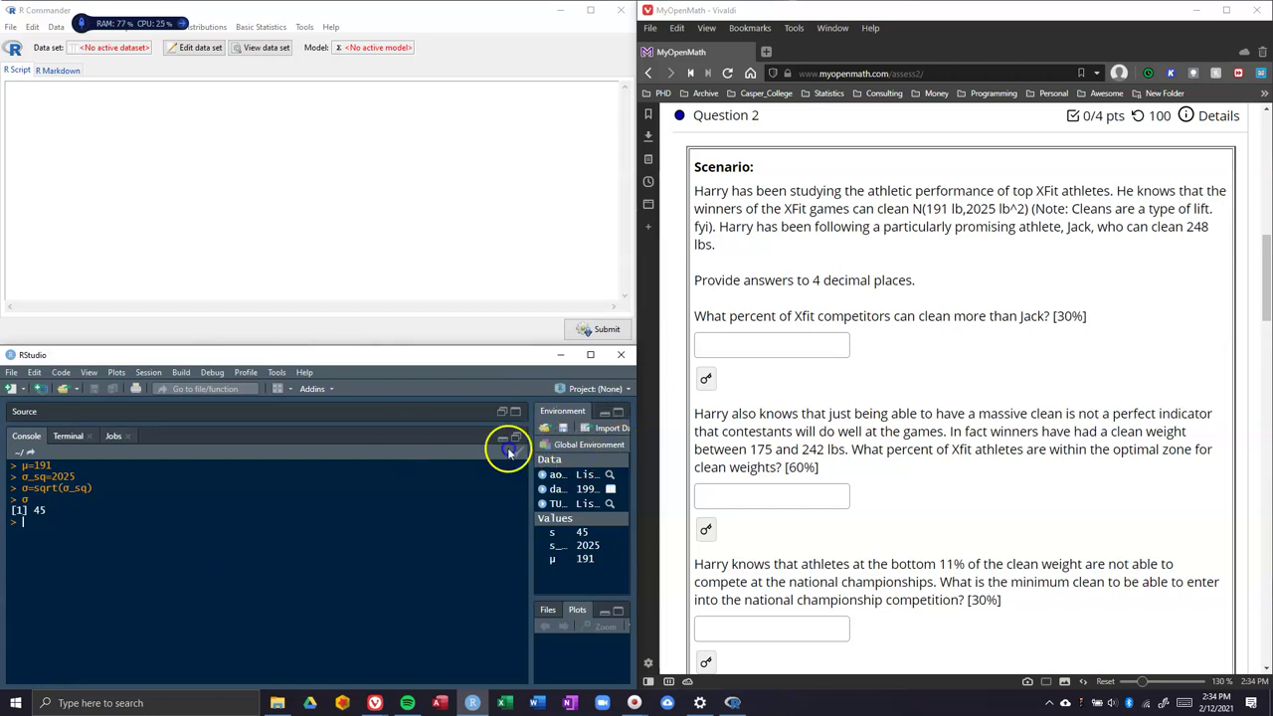
pyautogui.moveTo(510, 452); pyautogui.dragTo(426, 453)
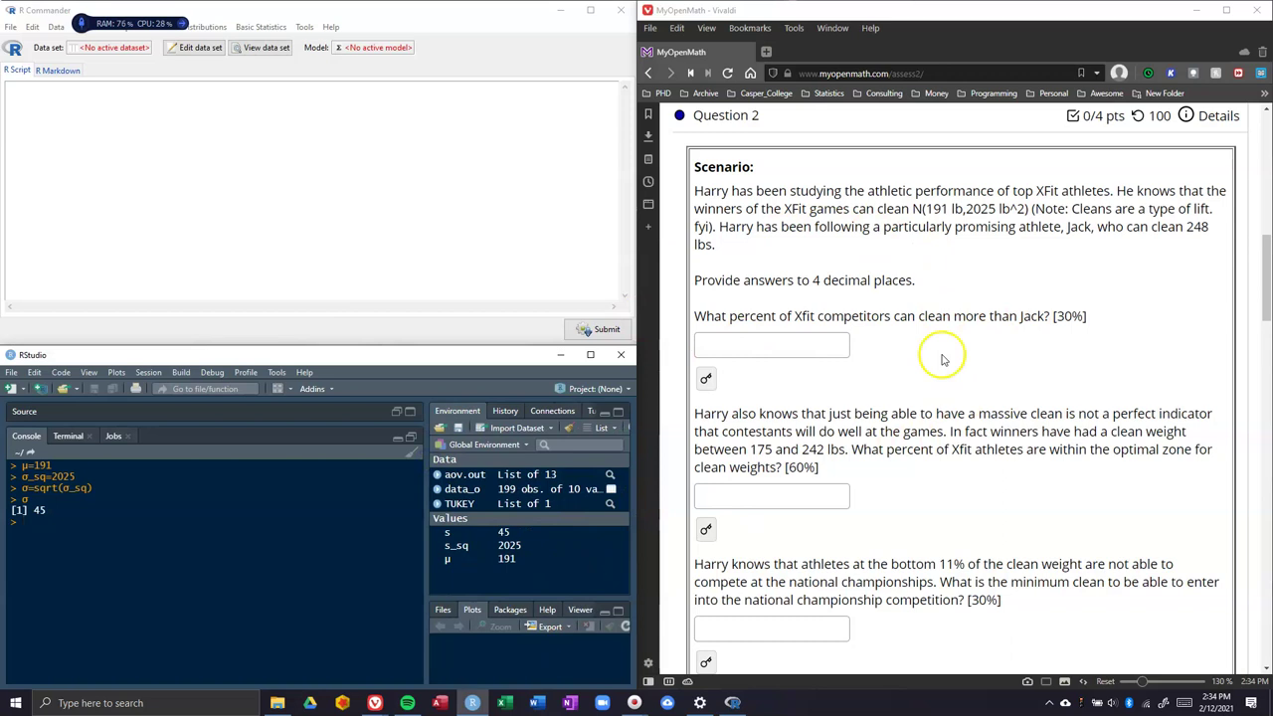
pyautogui.moveTo(454, 602); pyautogui.dragTo(468, 468)
# Step: Filter the installed packages to 'rcmdr' and switch to the R Commander window
pyautogui.click(509, 476)
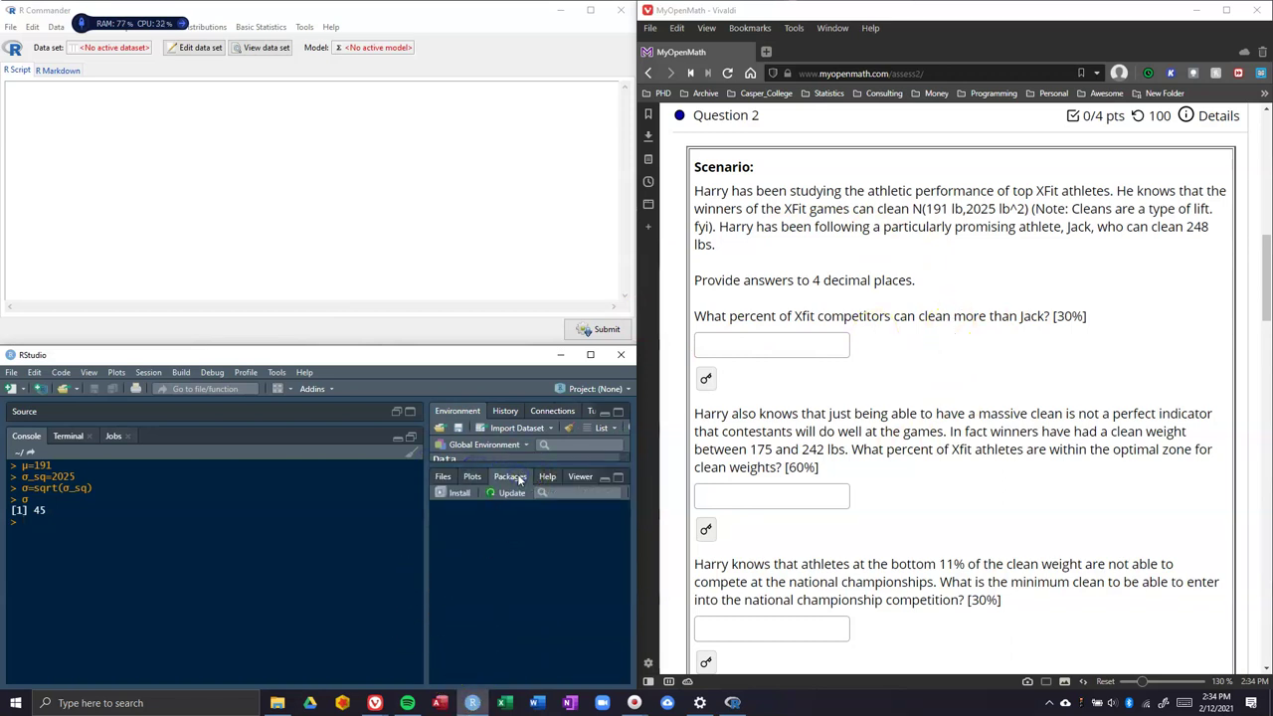
pyautogui.click(557, 492)
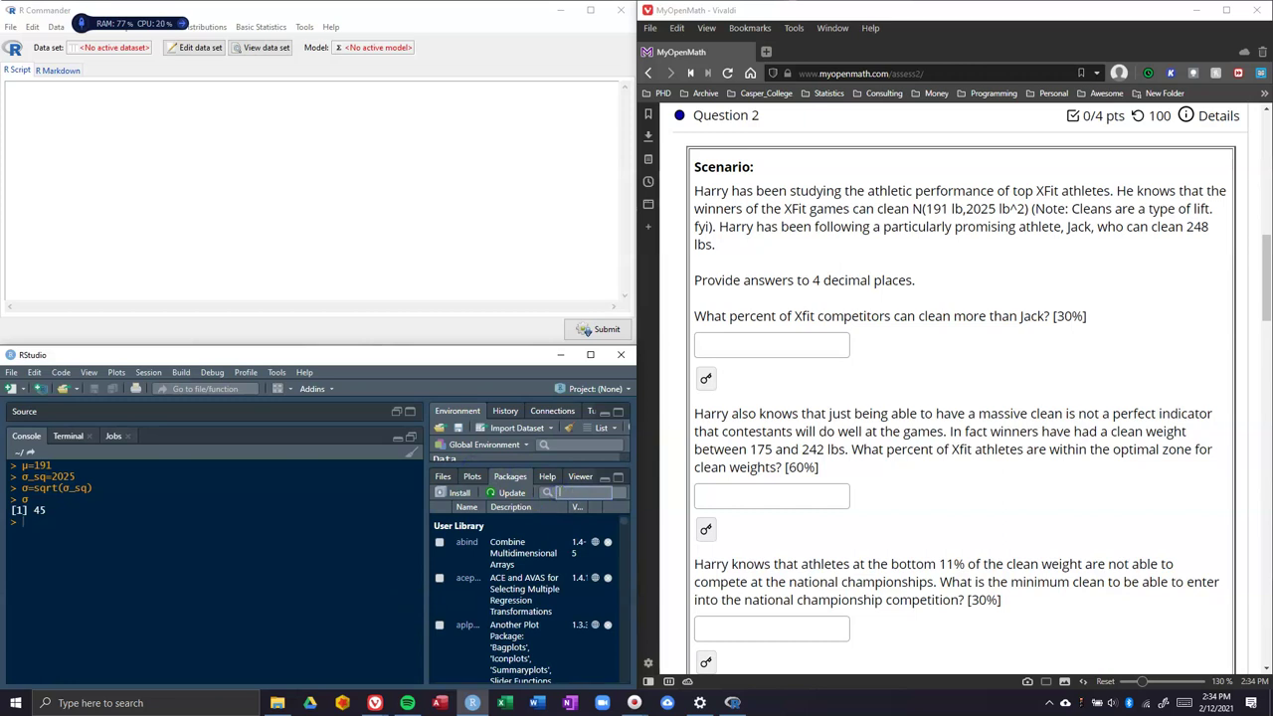
pyautogui.write('mosaic')
pyautogui.press('BackSpace')
pyautogui.press('BackSpace')
pyautogui.press('BackSpace')
pyautogui.press('BackSpace')
pyautogui.press('BackSpace')
pyautogui.press('BackSpace')
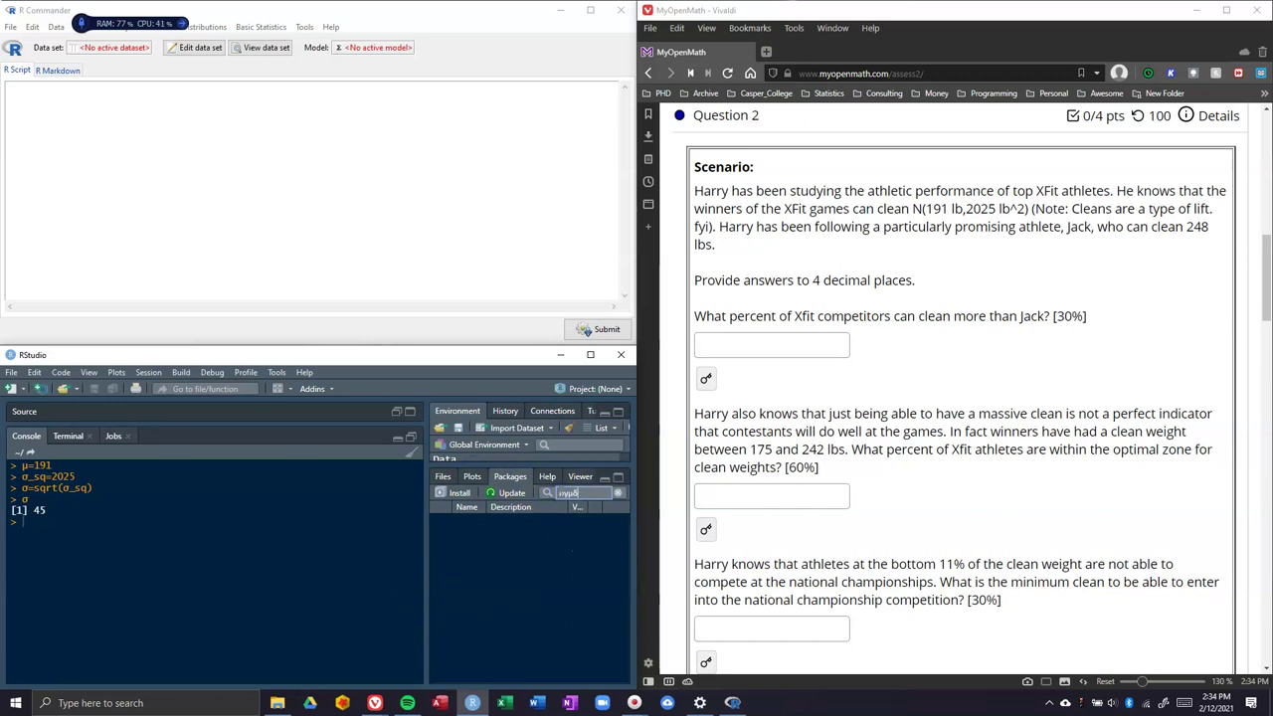
pyautogui.write('rcmdr')
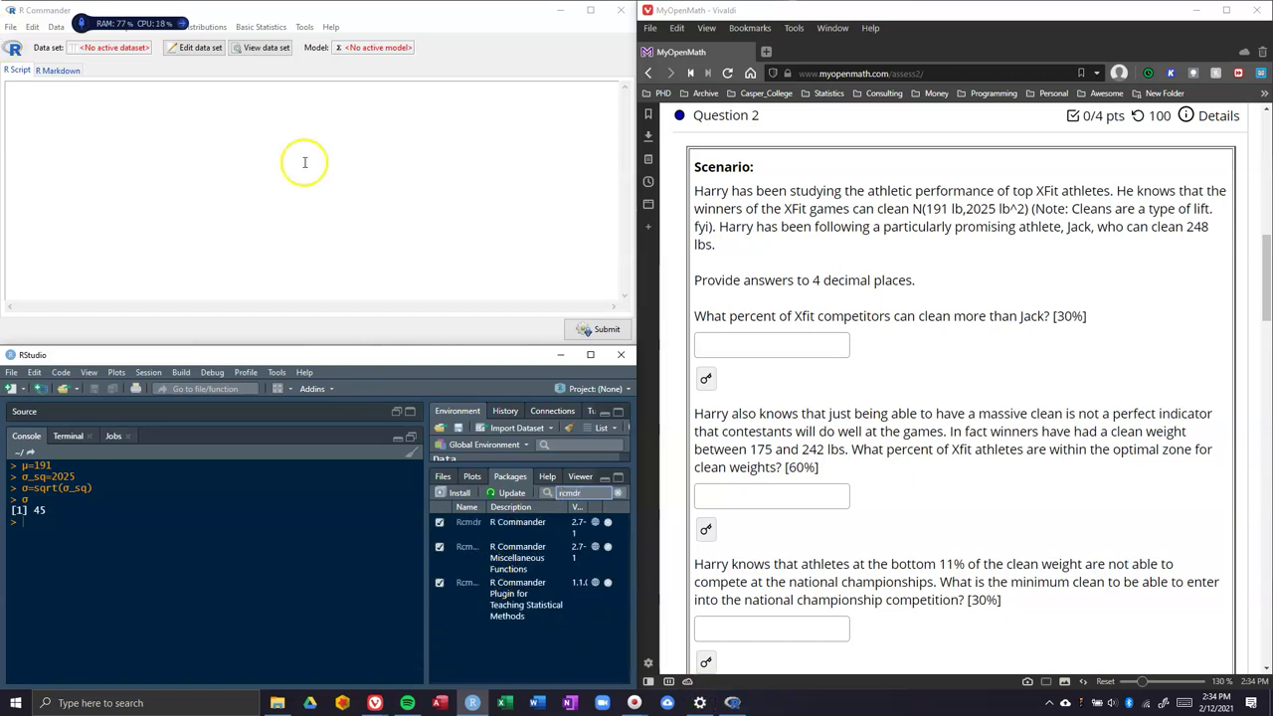
pyautogui.click(200, 164)
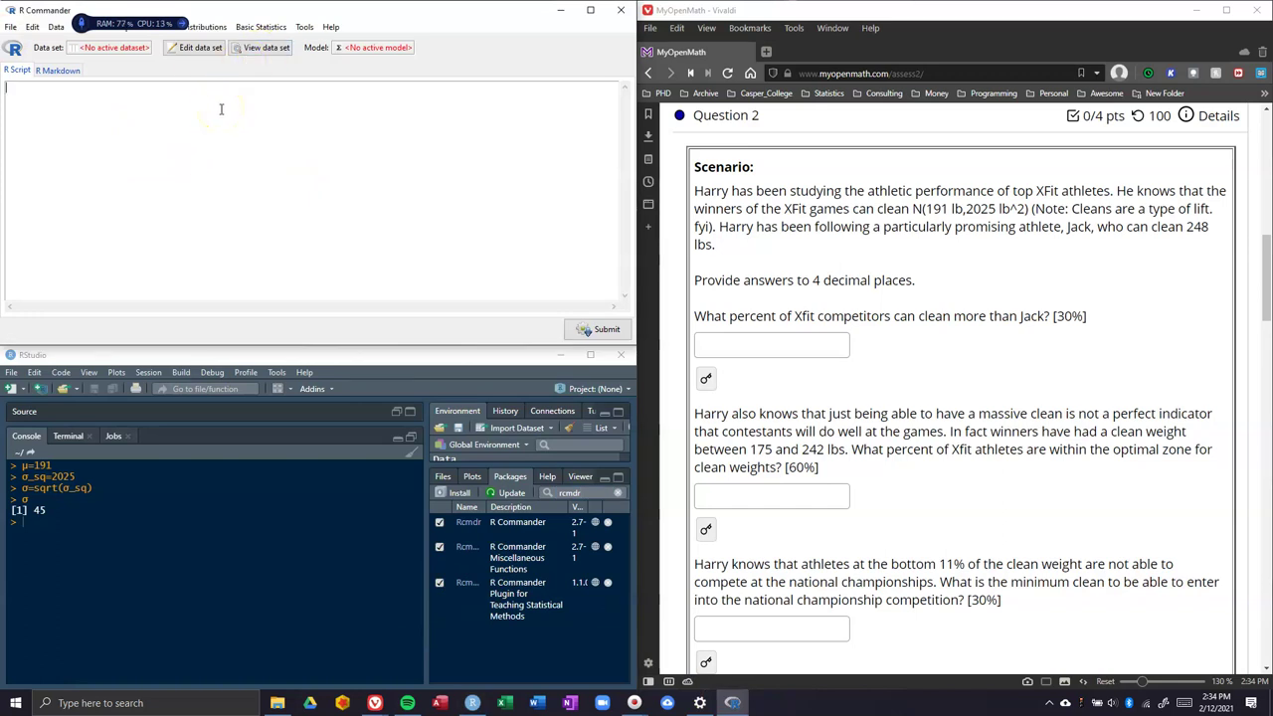
# Step: Browse to Basic Statistics > Random Variables > Continuous distributions > Normal distribution
pyautogui.click(261, 27)
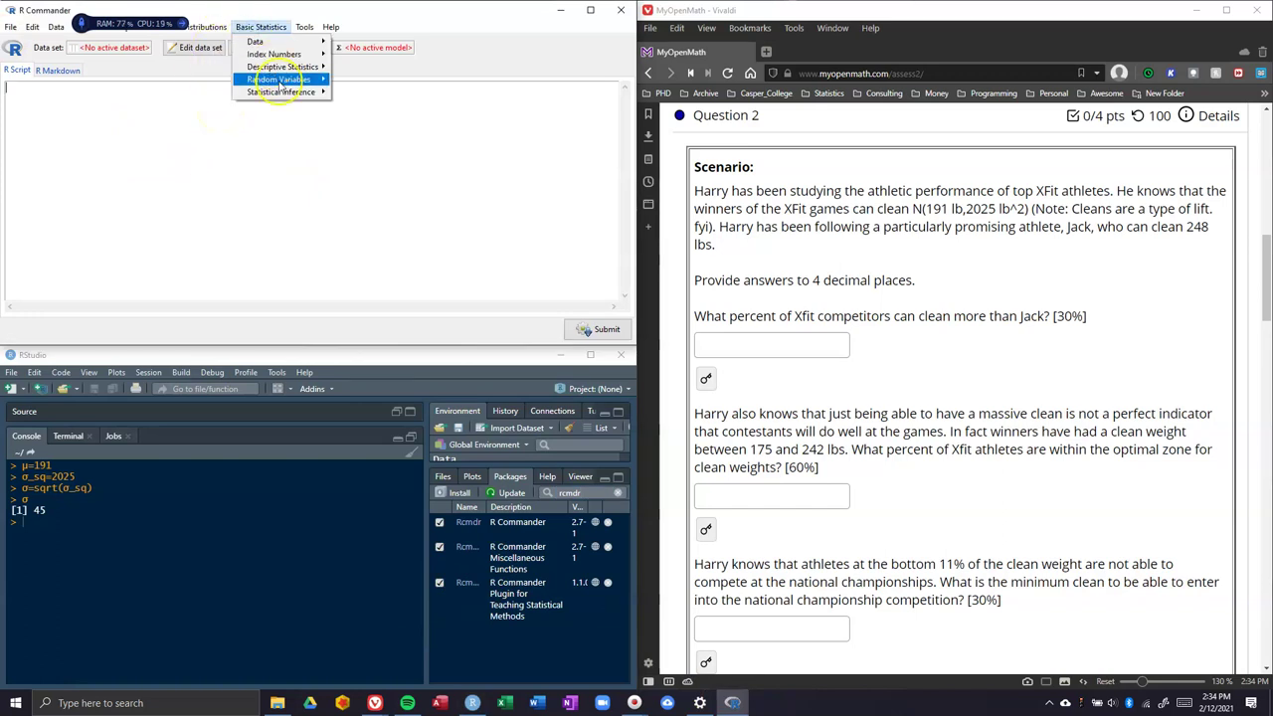
pyautogui.click(280, 85)
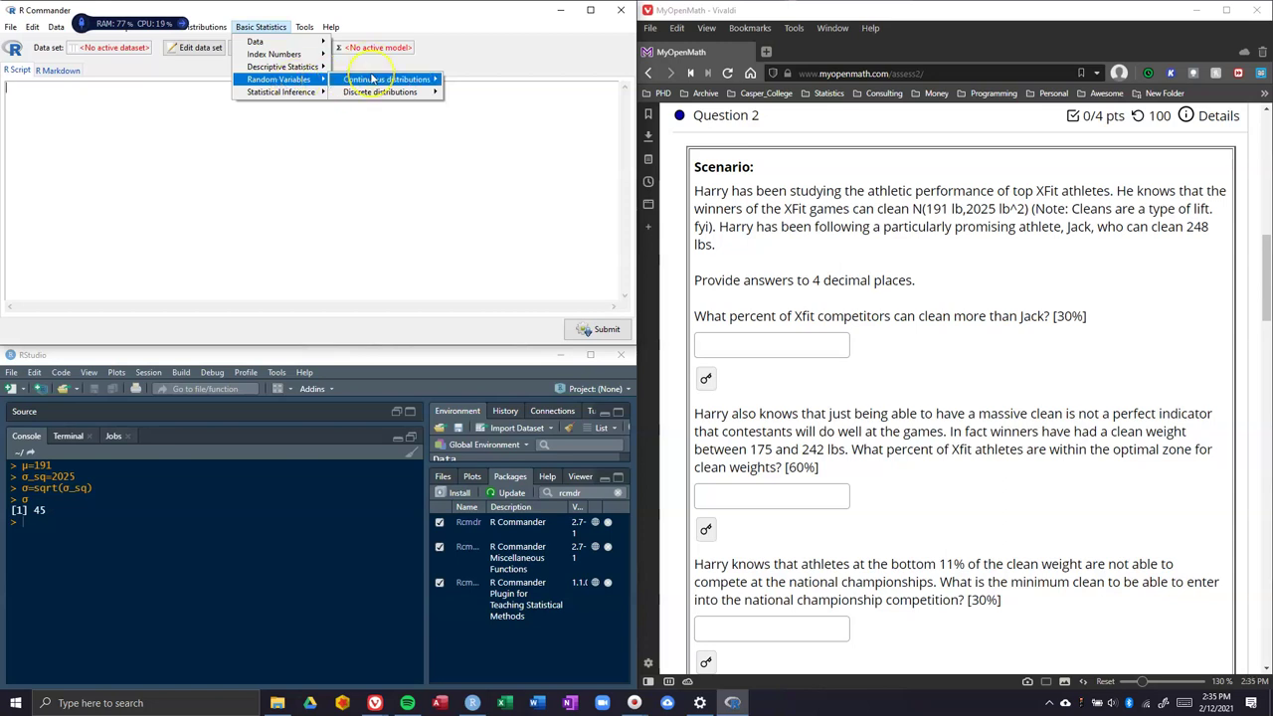
pyautogui.moveTo(383, 80)
pyautogui.moveTo(527, 97)
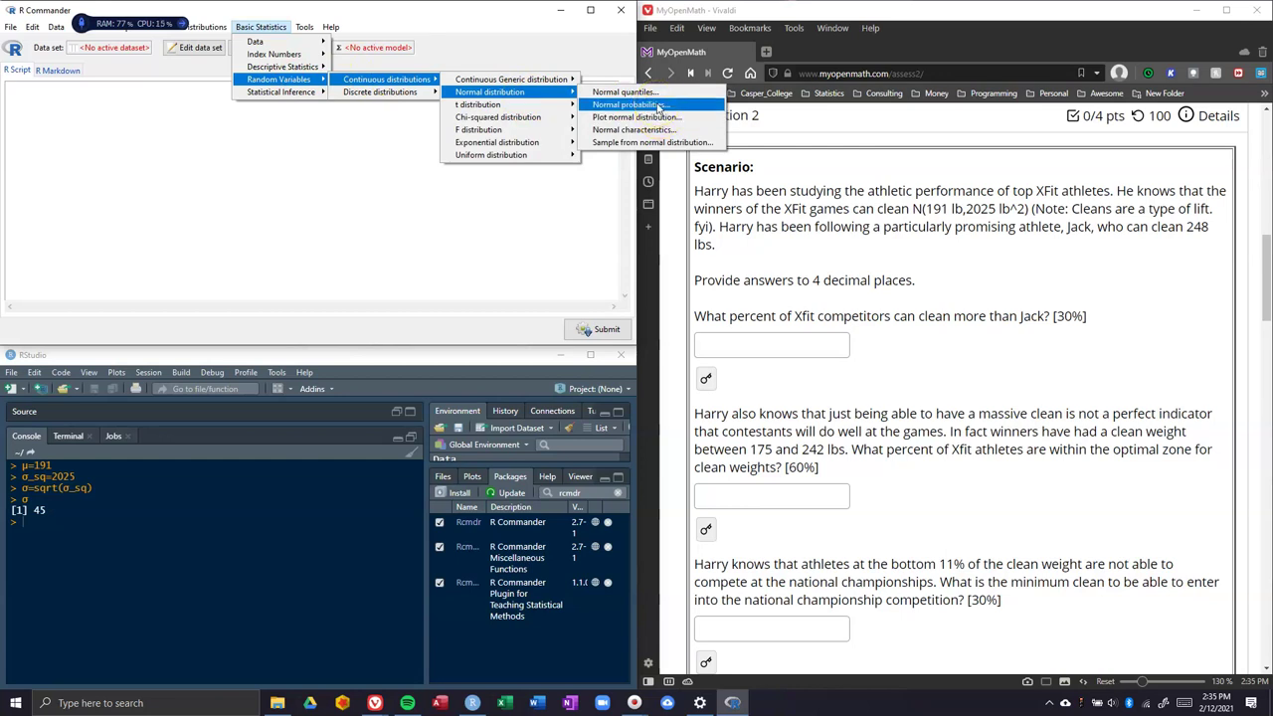
# Step: Open Normal probabilities and enter mean 191 and standard deviation 45
pyautogui.click(656, 105)
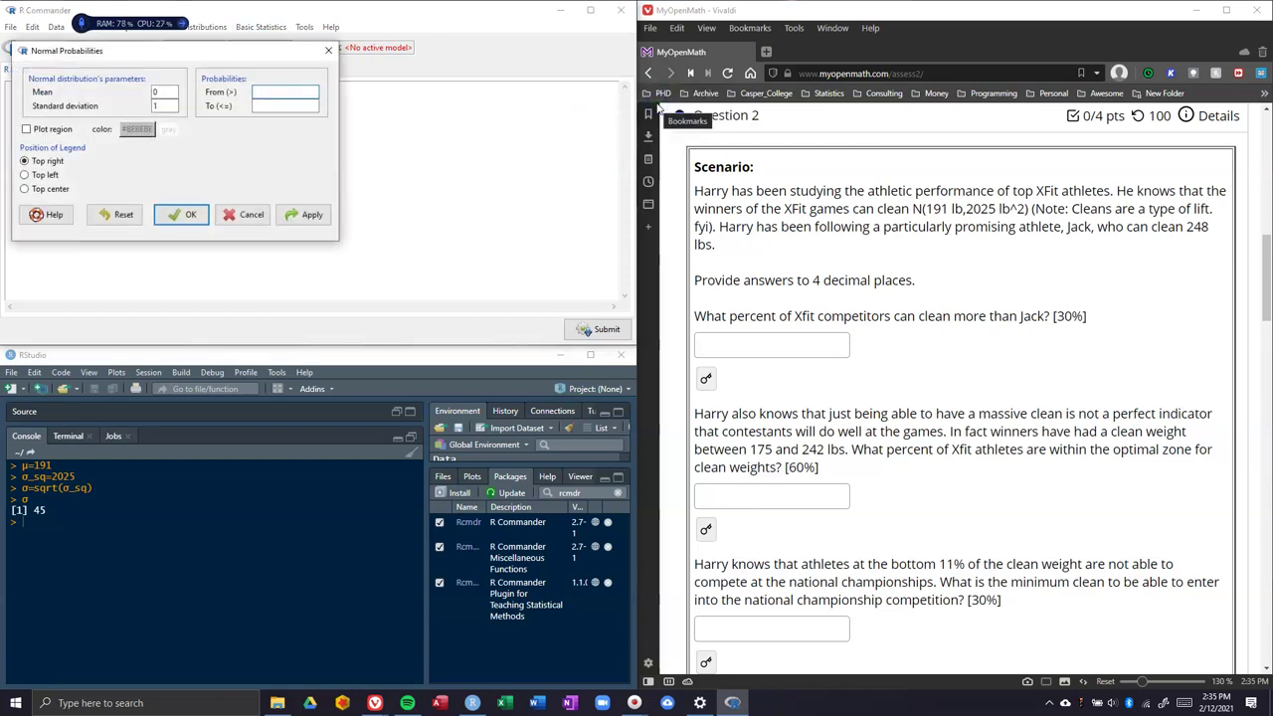
pyautogui.moveTo(165, 60); pyautogui.dragTo(332, 122)
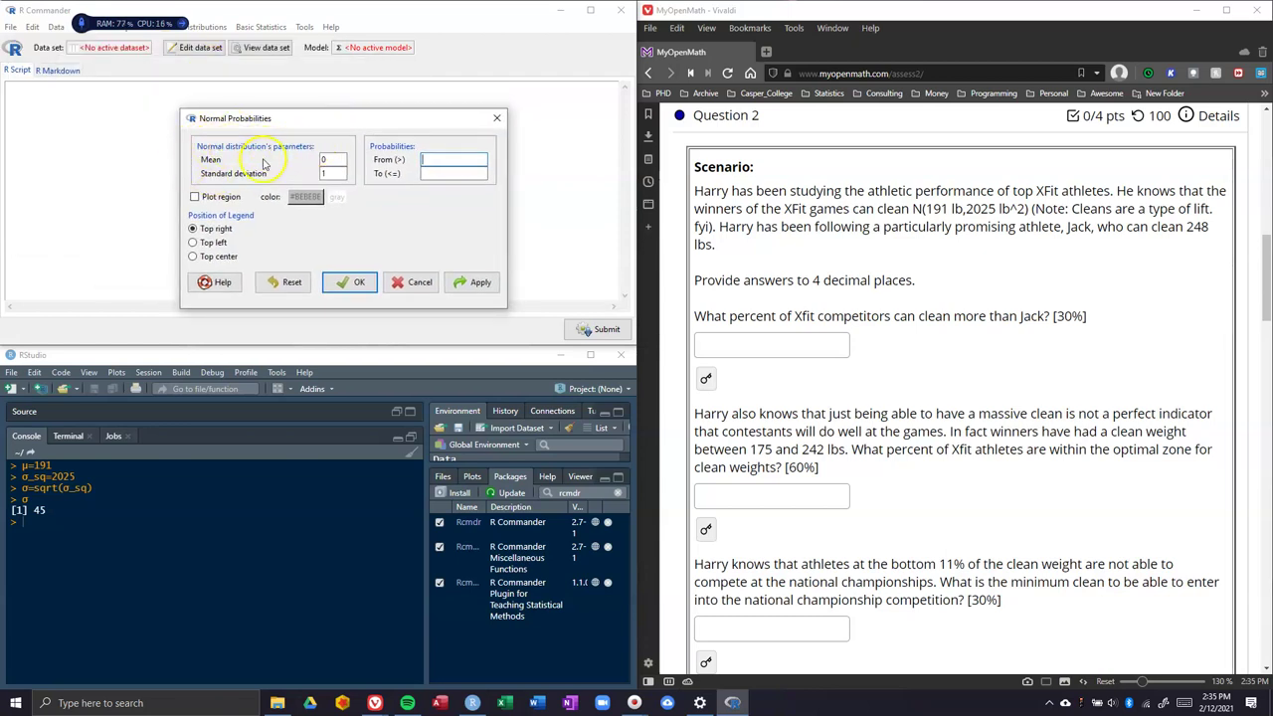
pyautogui.doubleClick(335, 159)
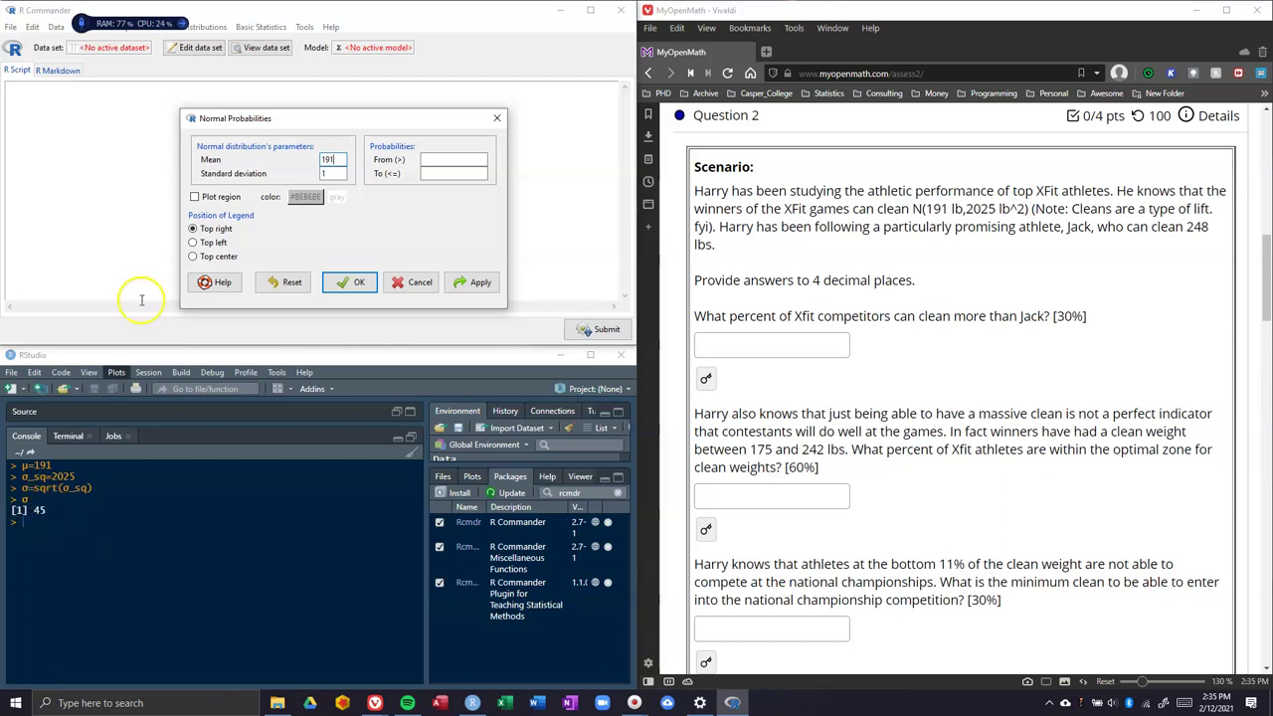
pyautogui.doubleClick(337, 172)
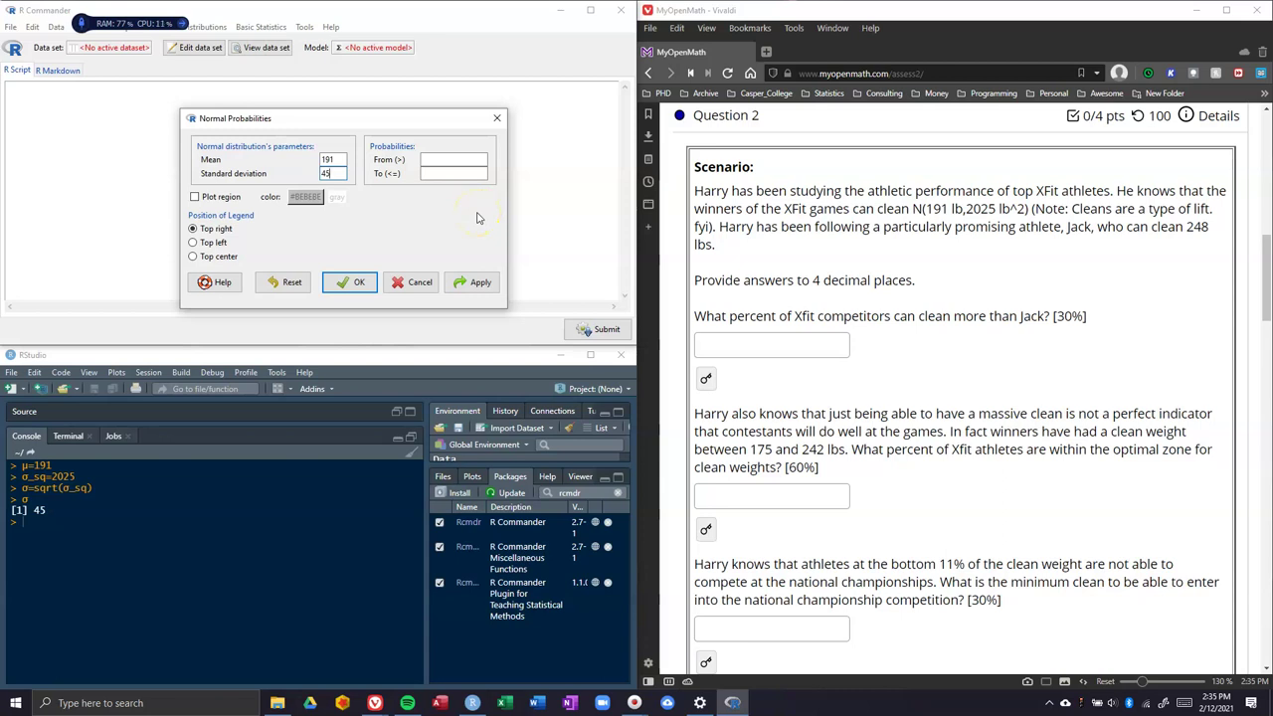
# Step: Compute P(X > 248) with From 248 and To Inf, giving 0.102637251832136
pyautogui.click(51, 510)
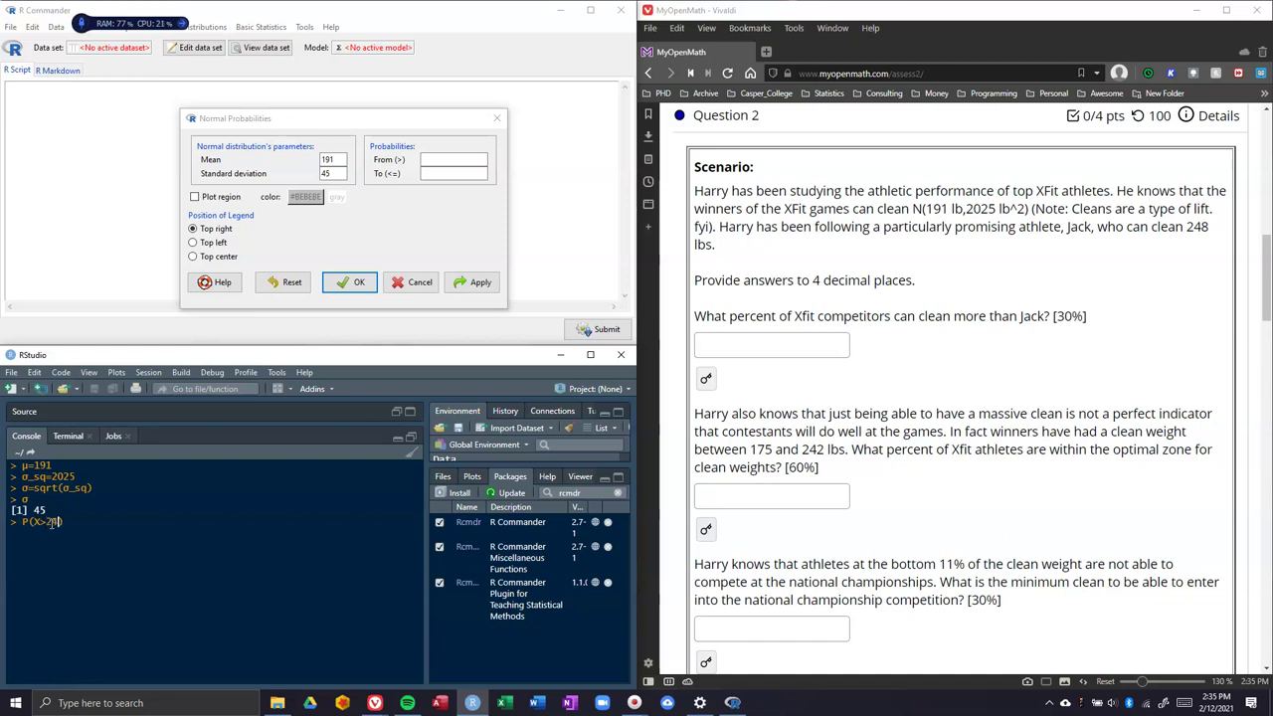
pyautogui.click(66, 519)
pyautogui.click(29, 528)
pyautogui.click(430, 159)
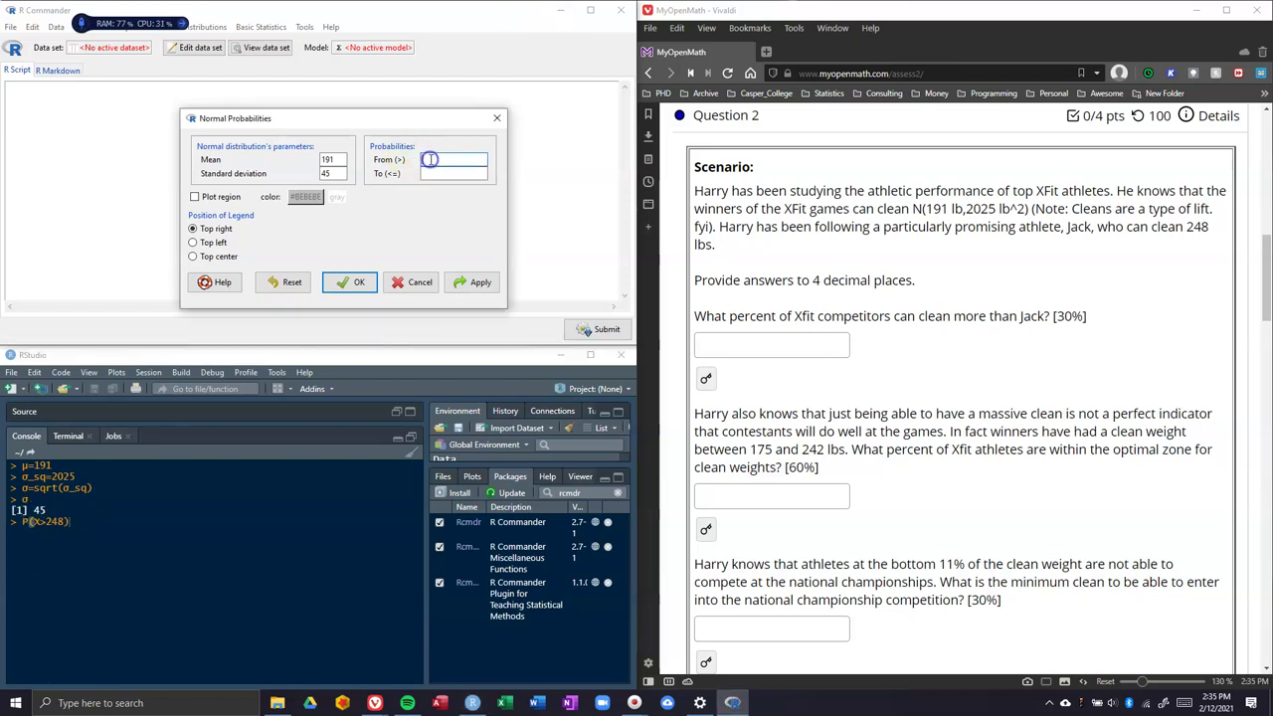
pyautogui.click(602, 158)
pyautogui.click(432, 177)
pyautogui.click(454, 289)
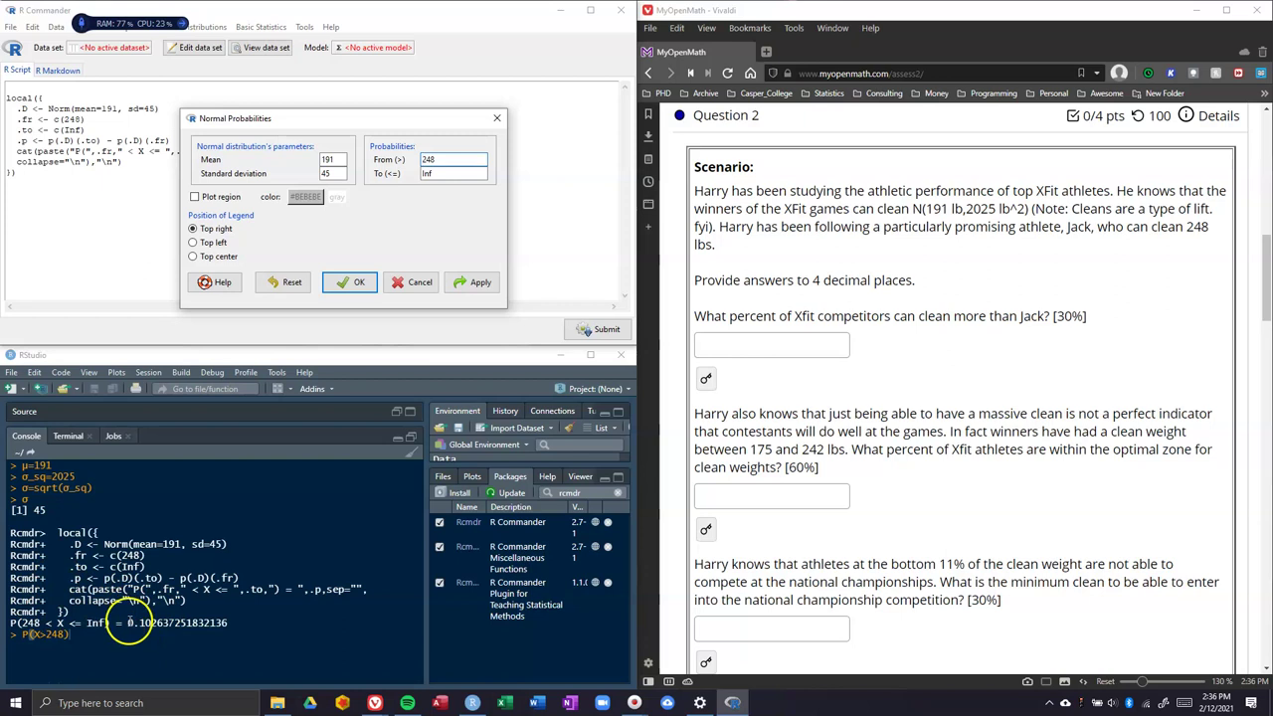
pyautogui.moveTo(151, 622); pyautogui.dragTo(214, 621)
# Step: Plot the Norm(191, 45) density with the tail above 248 shaded cyan, labelled P = 0.1026
pyautogui.click(215, 621)
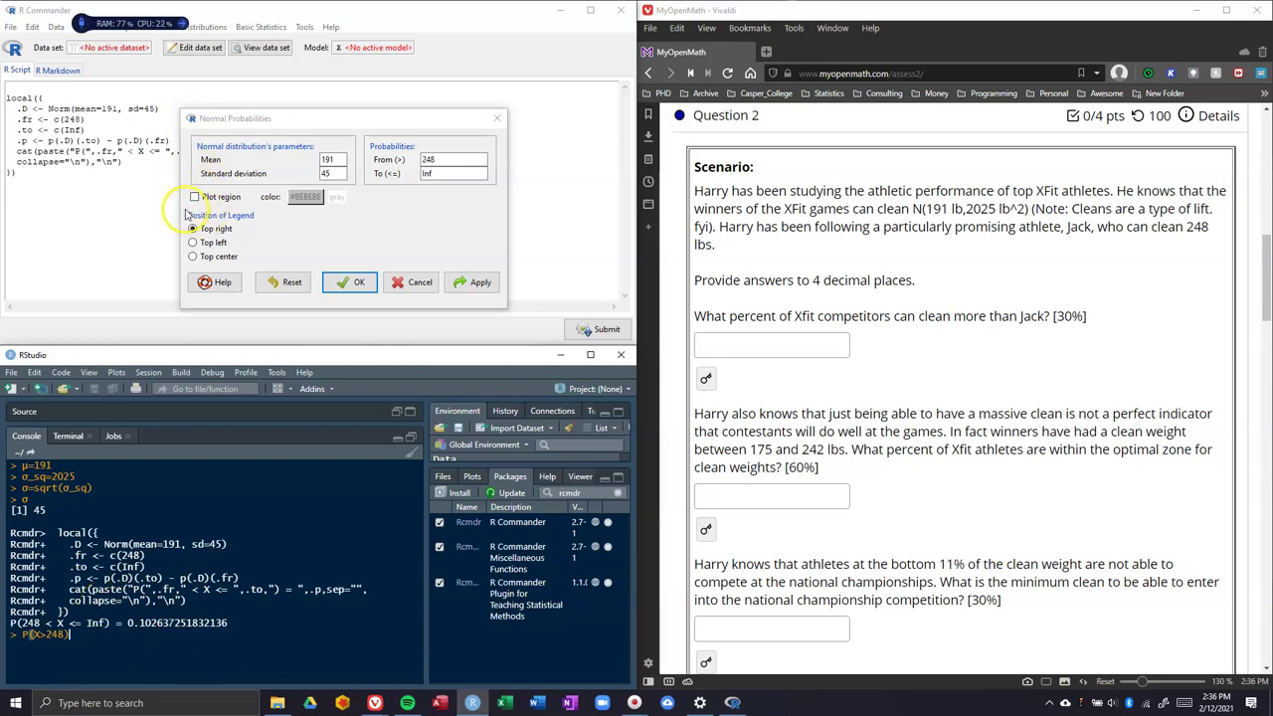
pyautogui.click(196, 198)
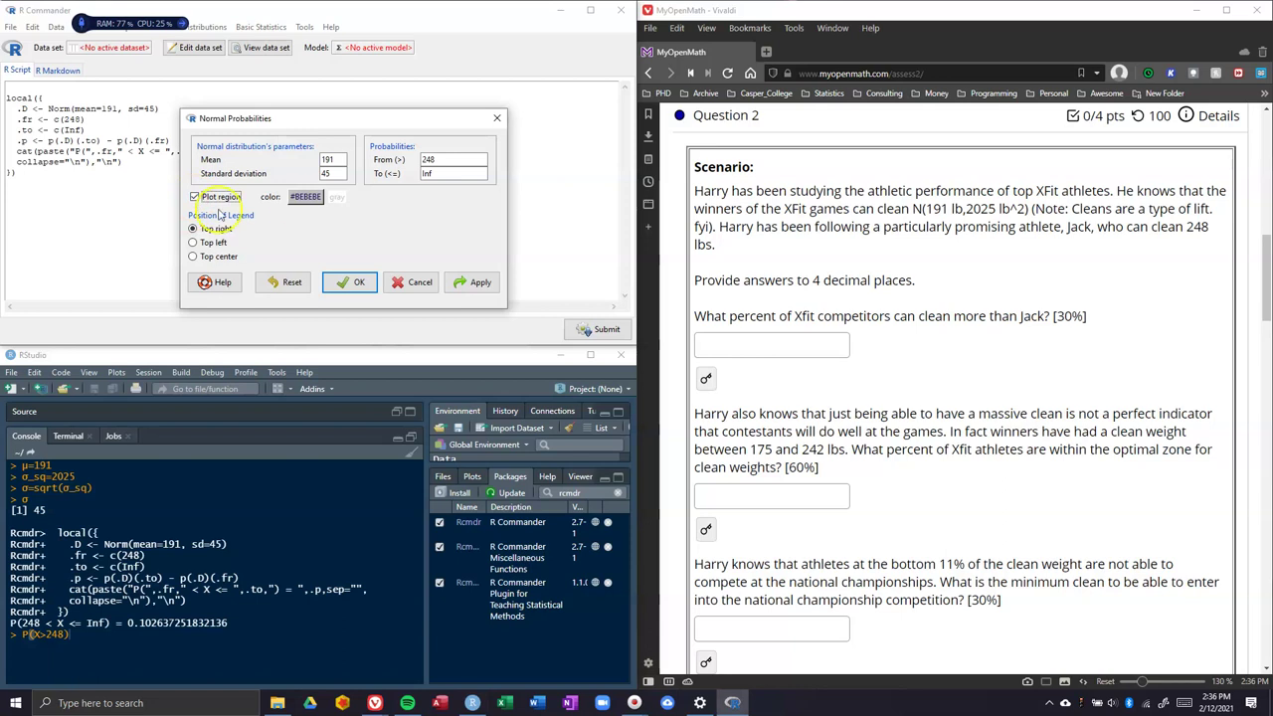
pyautogui.click(309, 198)
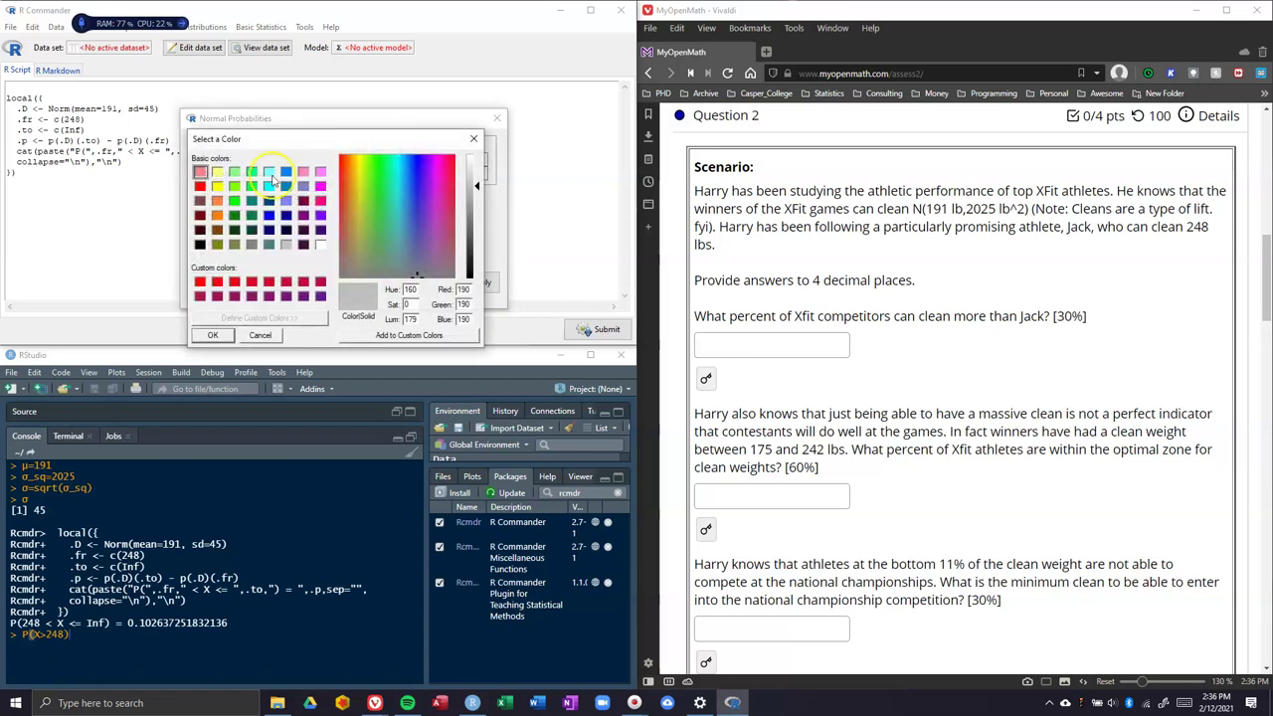
pyautogui.click(270, 186)
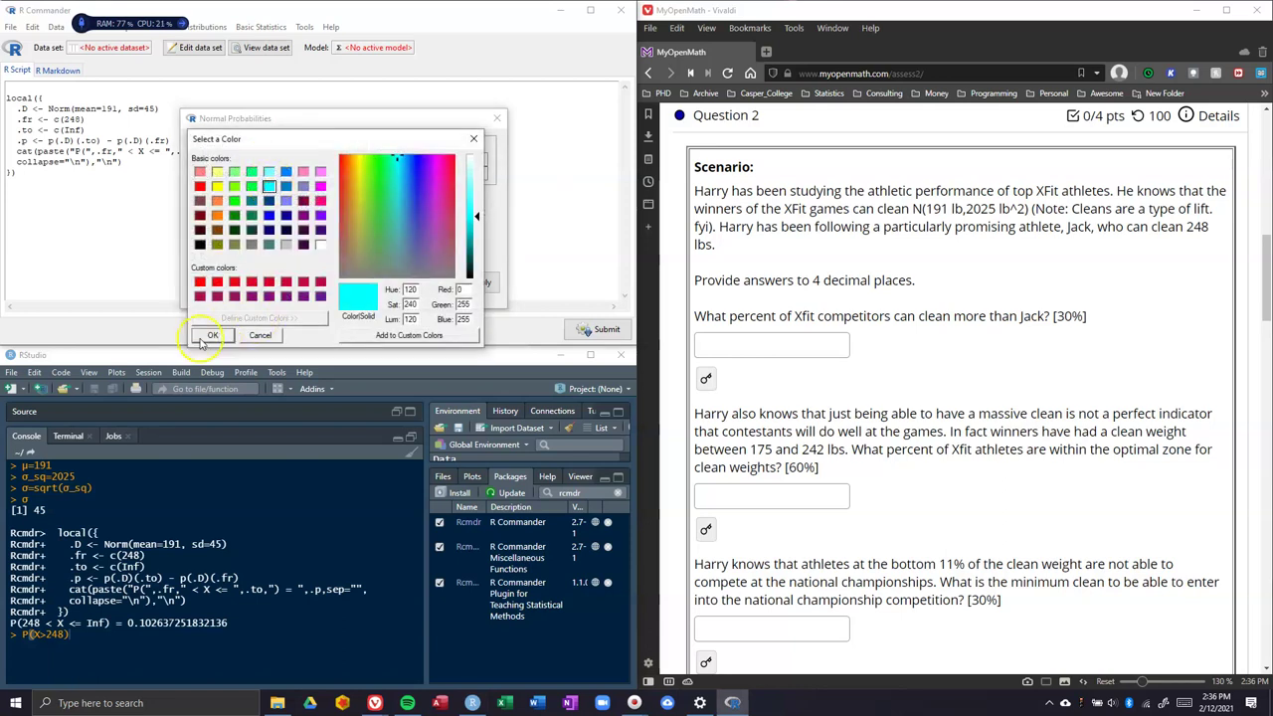
pyautogui.click(203, 337)
pyautogui.click(478, 285)
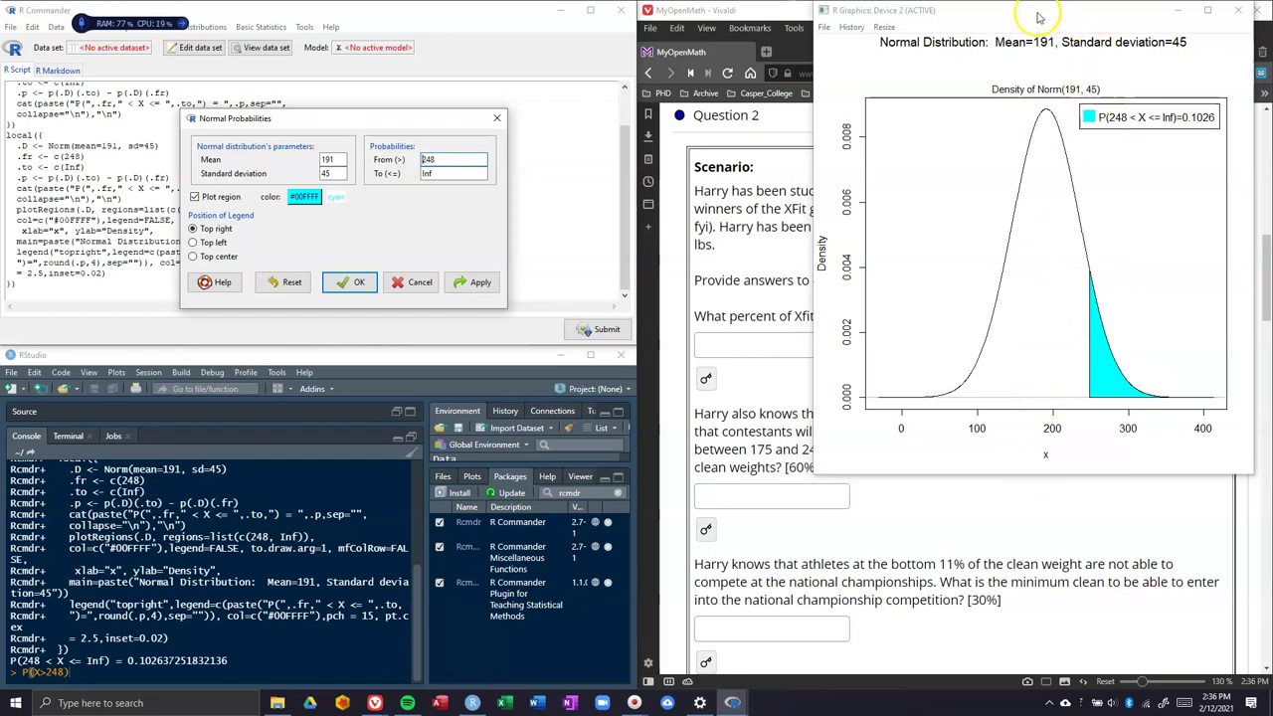
# Step: Move the density plot to the left and highlight 2025 lb^2 in the scenario
pyautogui.moveTo(1046, 16); pyautogui.dragTo(387, 219)
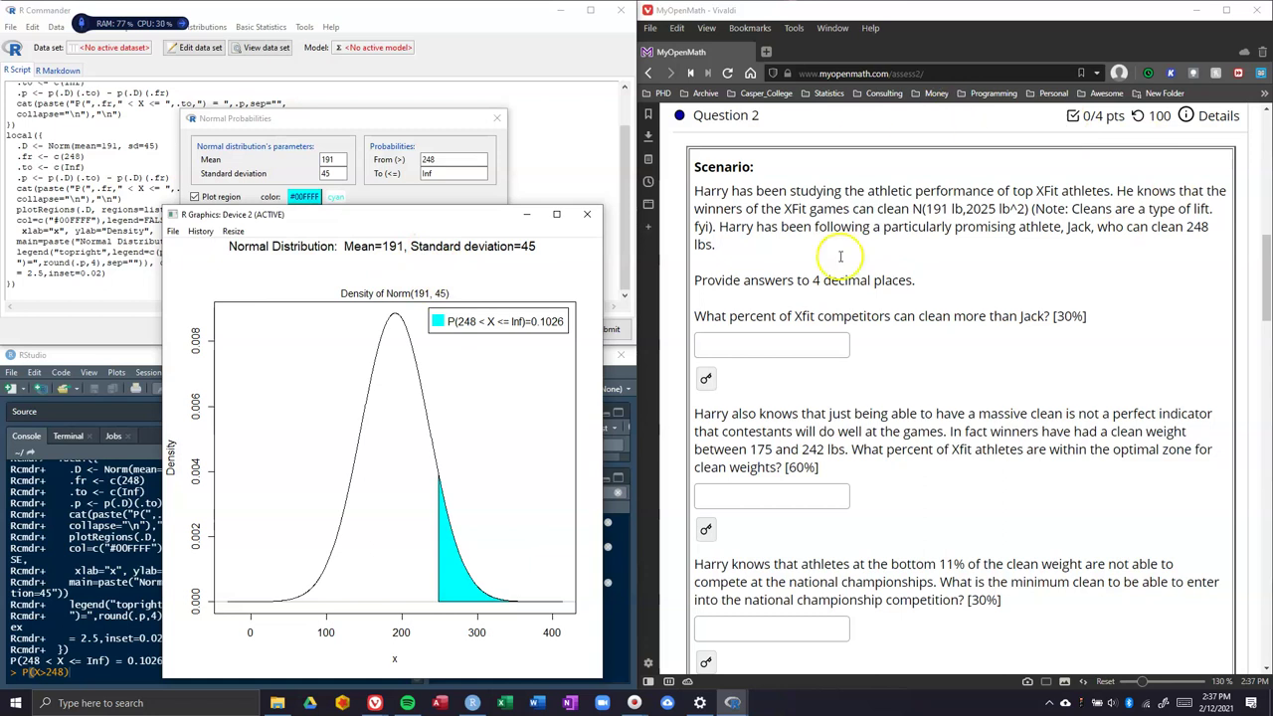
pyautogui.moveTo(966, 209); pyautogui.dragTo(1027, 208)
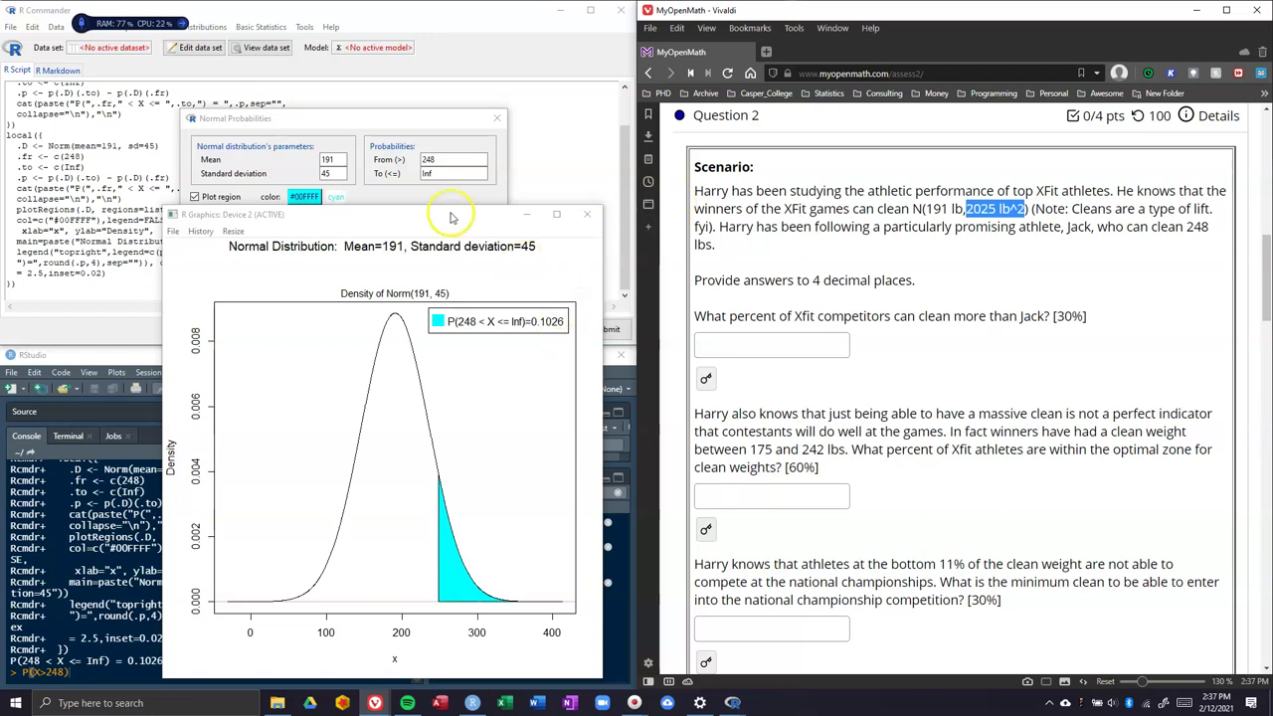
# Step: Reveal the first part's key 0.10263725183214 and compare it with R's 0.102637251832136
pyautogui.moveTo(451, 217); pyautogui.dragTo(494, 130)
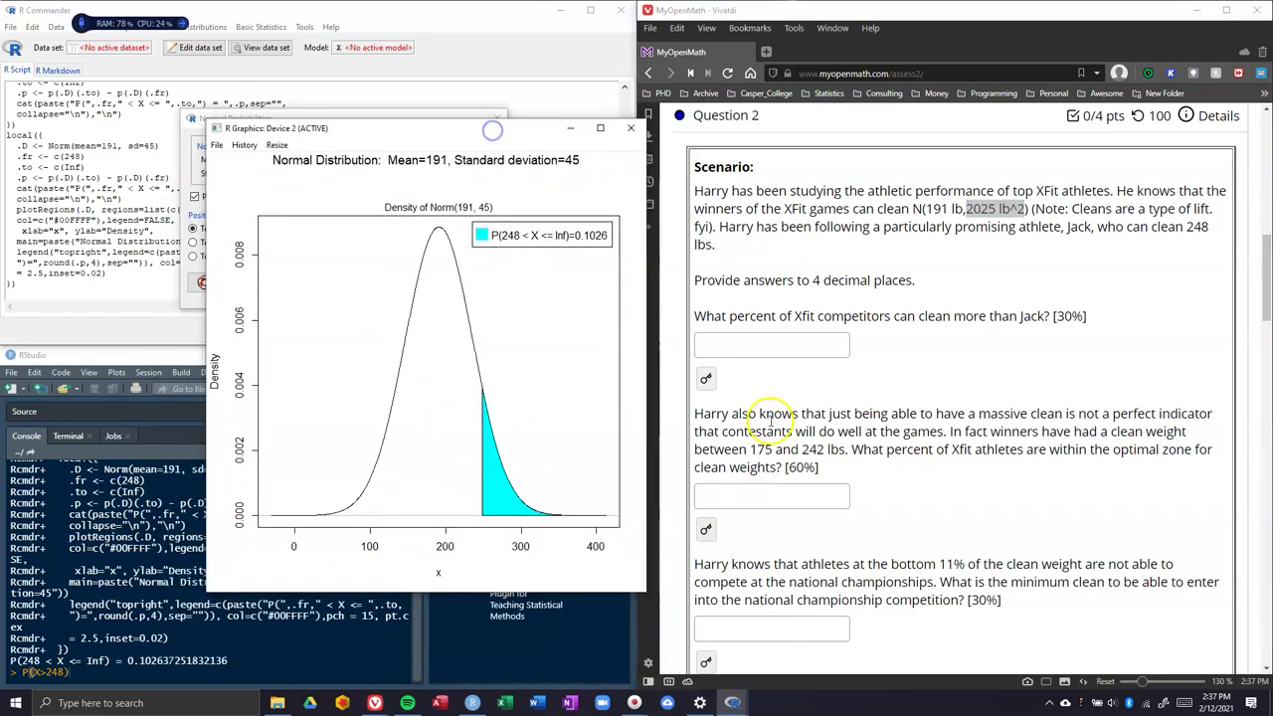
pyautogui.click(706, 379)
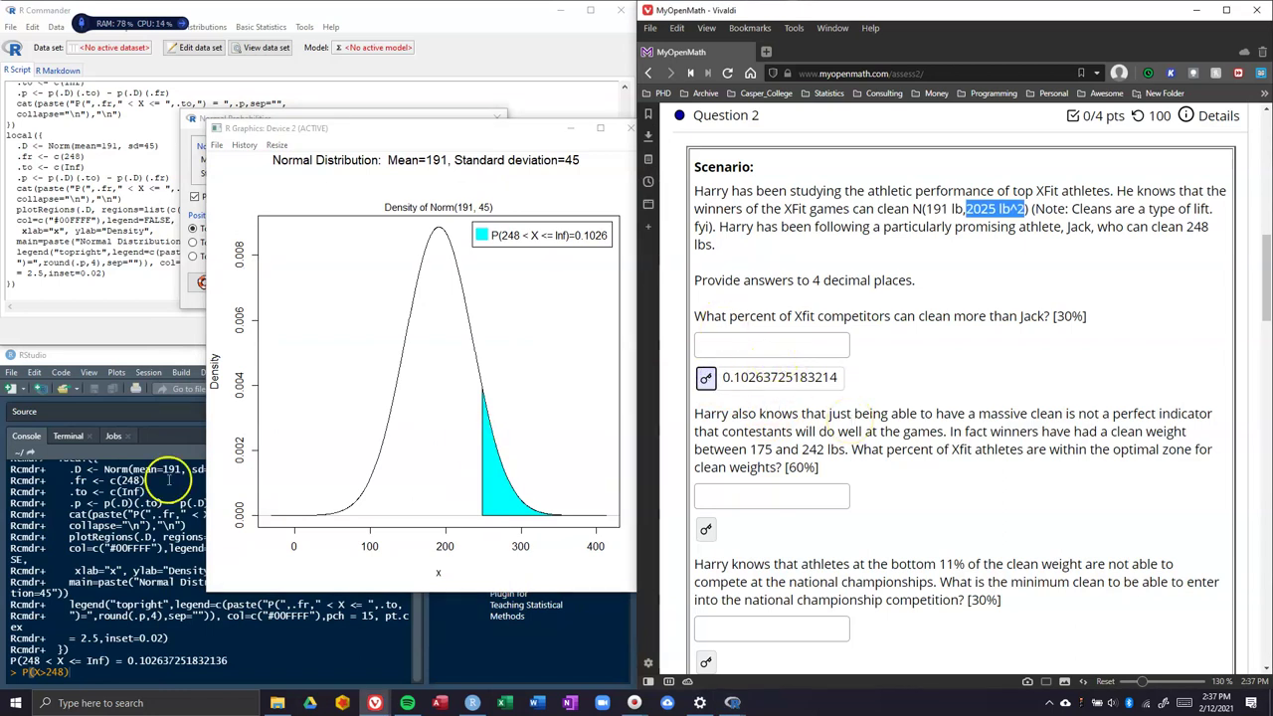
pyautogui.moveTo(367, 138); pyautogui.dragTo(630, 107)
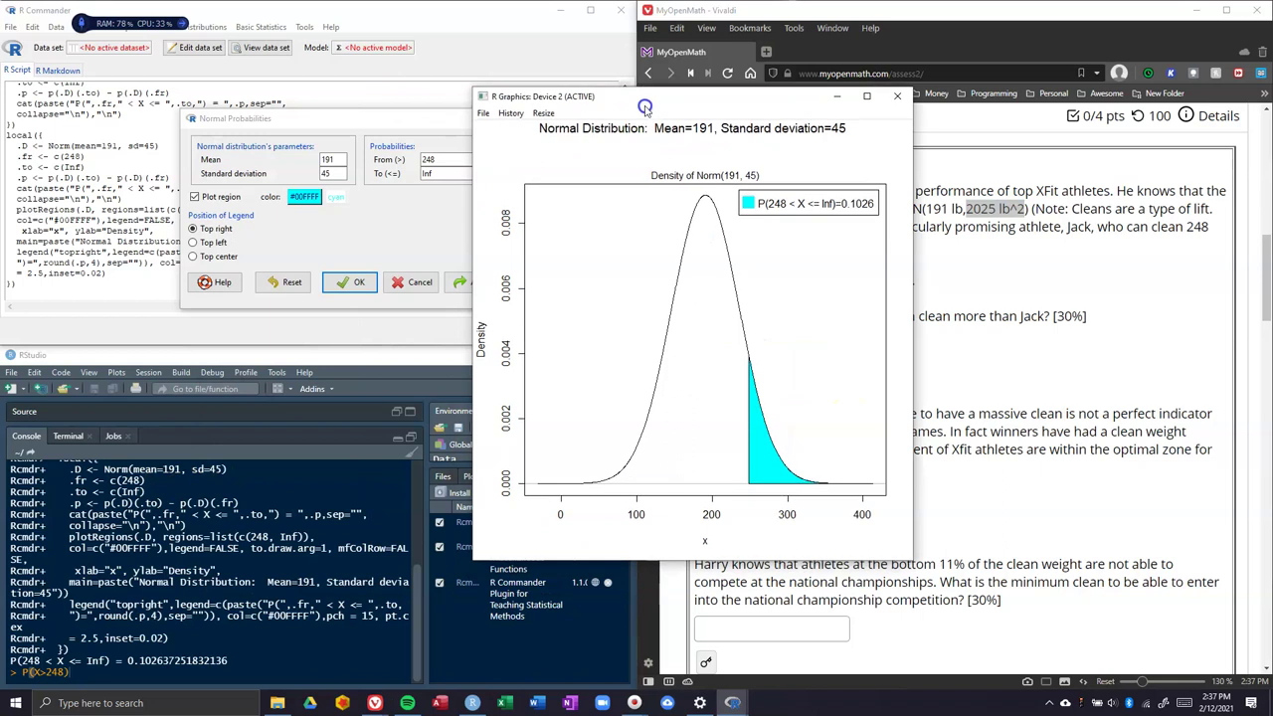
pyautogui.click(128, 660)
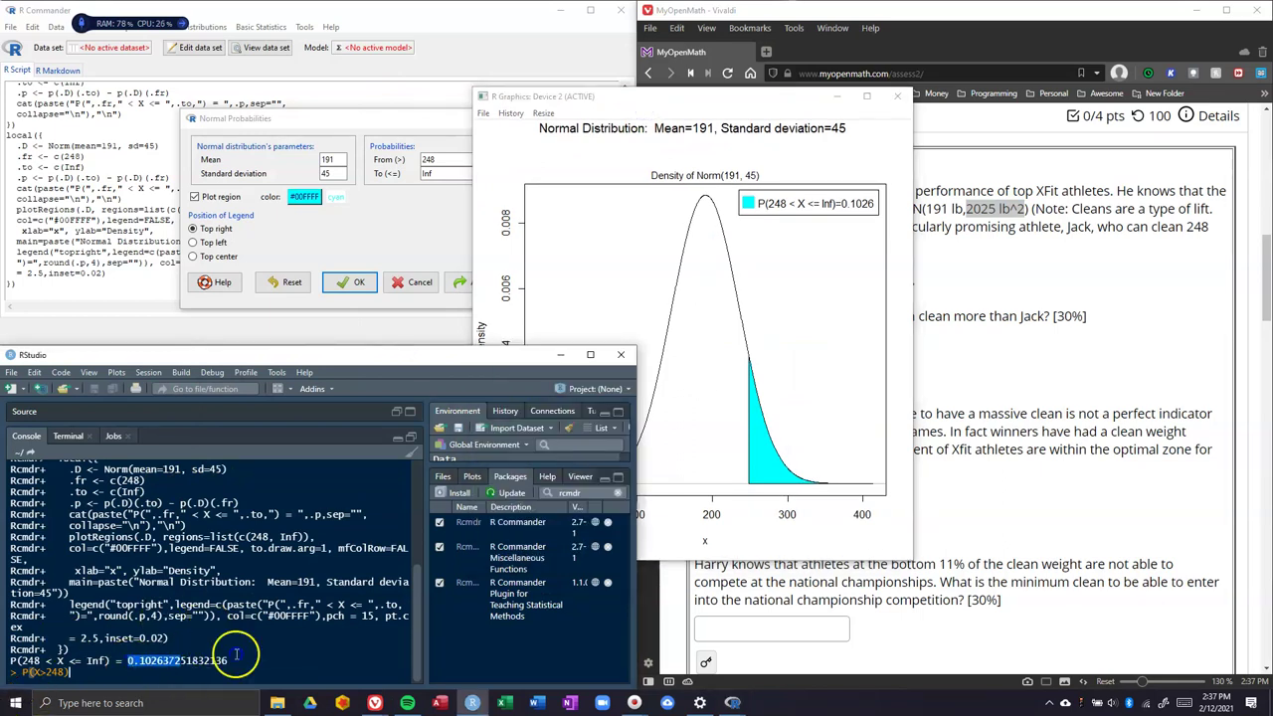
pyautogui.moveTo(234, 660); pyautogui.dragTo(117, 662)
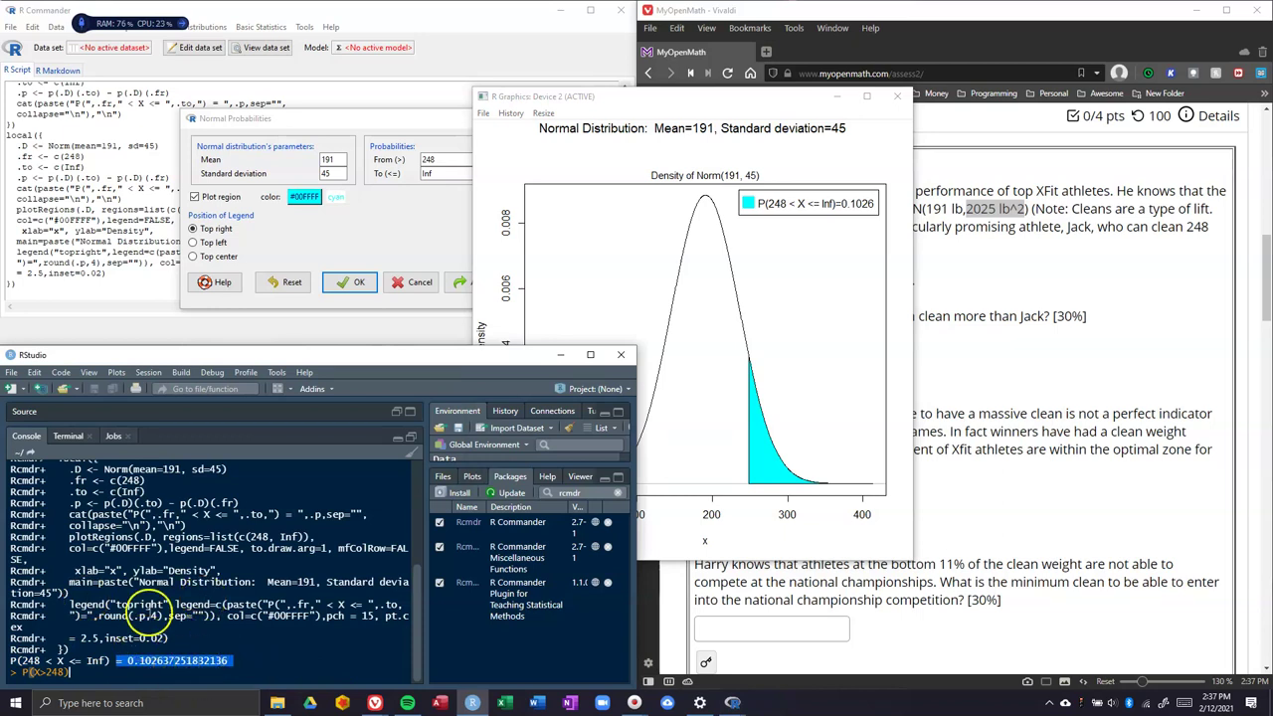
pyautogui.click(758, 150)
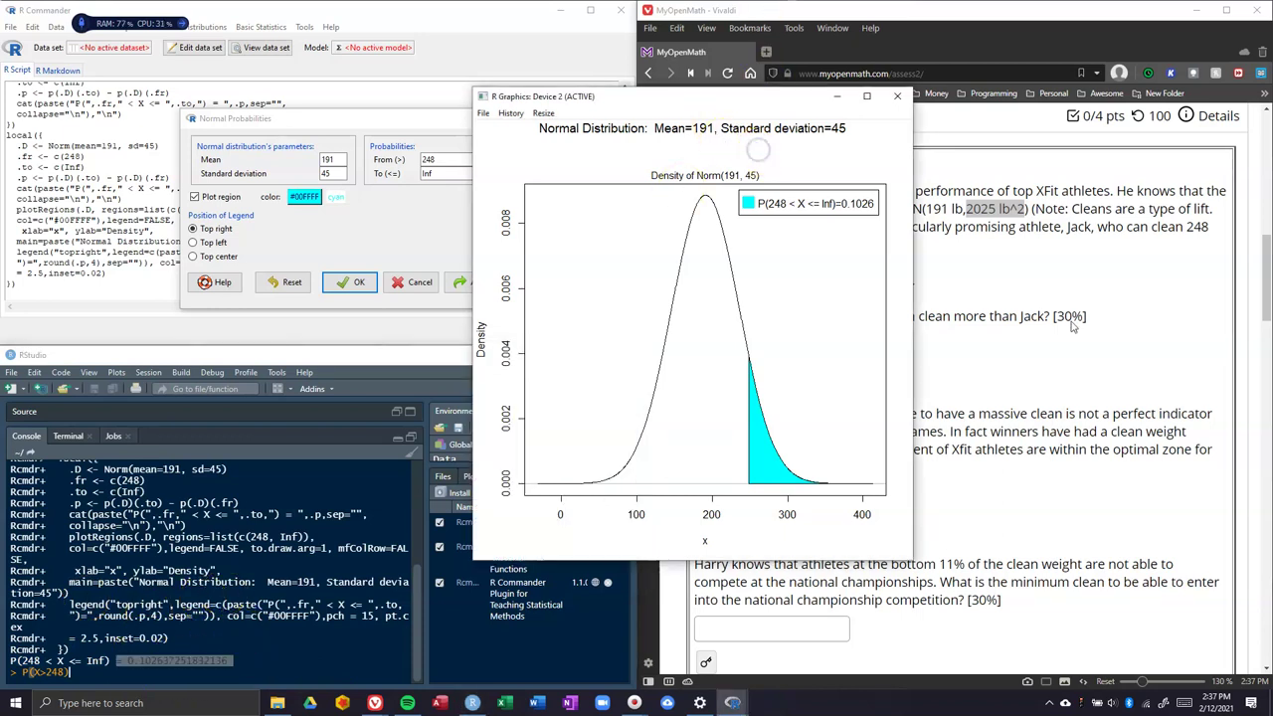
pyautogui.click(1020, 278)
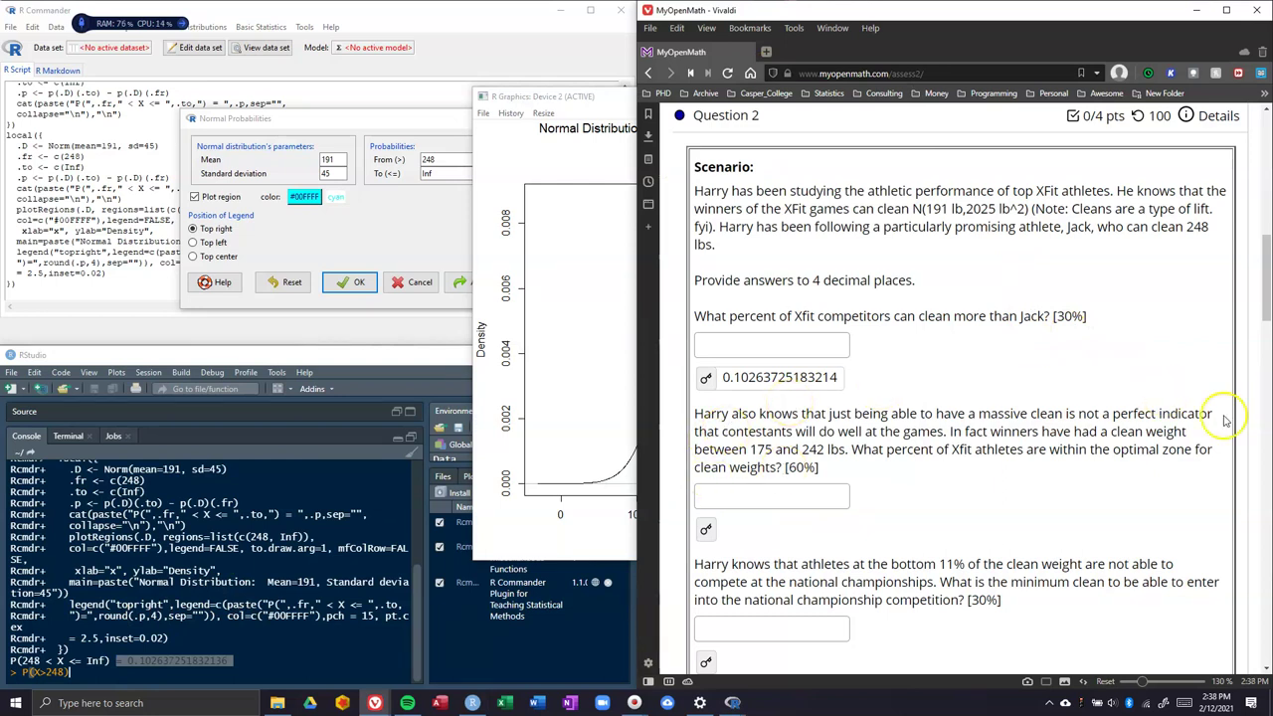
# Step: Set the range from 175 to 242 and plot the cyan-shaded middle region, P = 0.5104
pyautogui.scroll(-2, 770, 459)
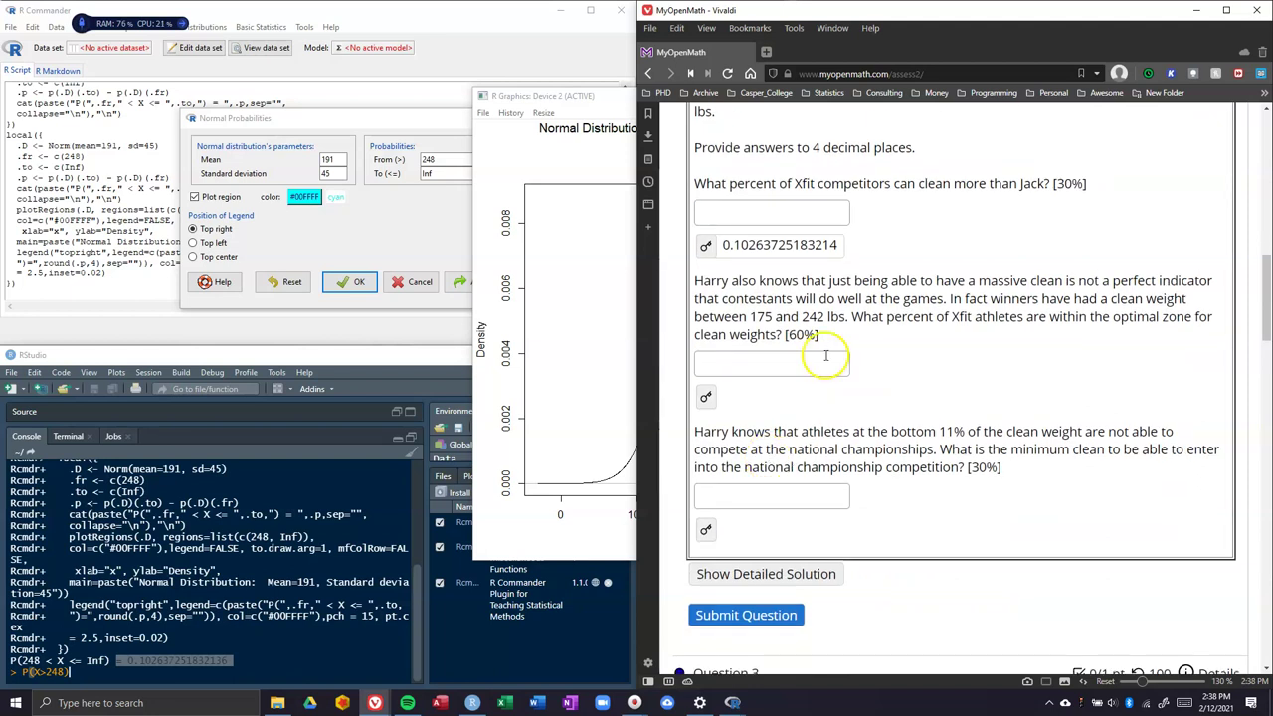
pyautogui.scroll(1, 964, 327)
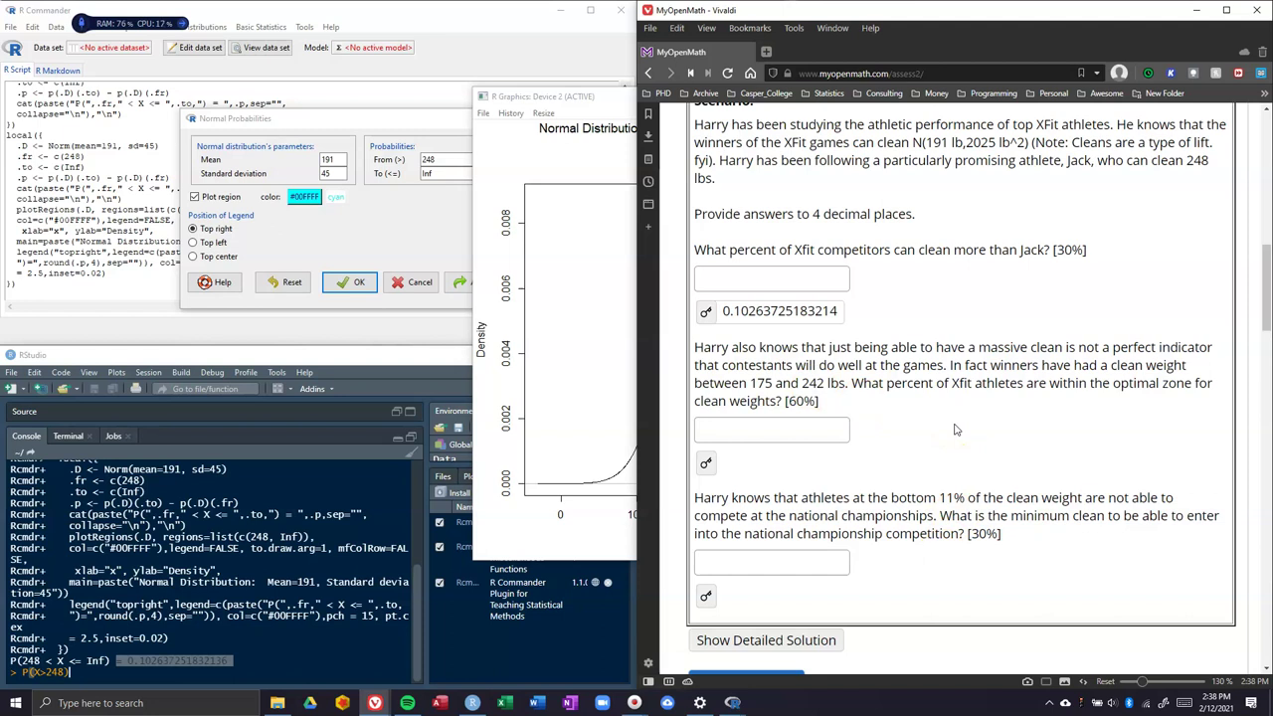
pyautogui.click(389, 210)
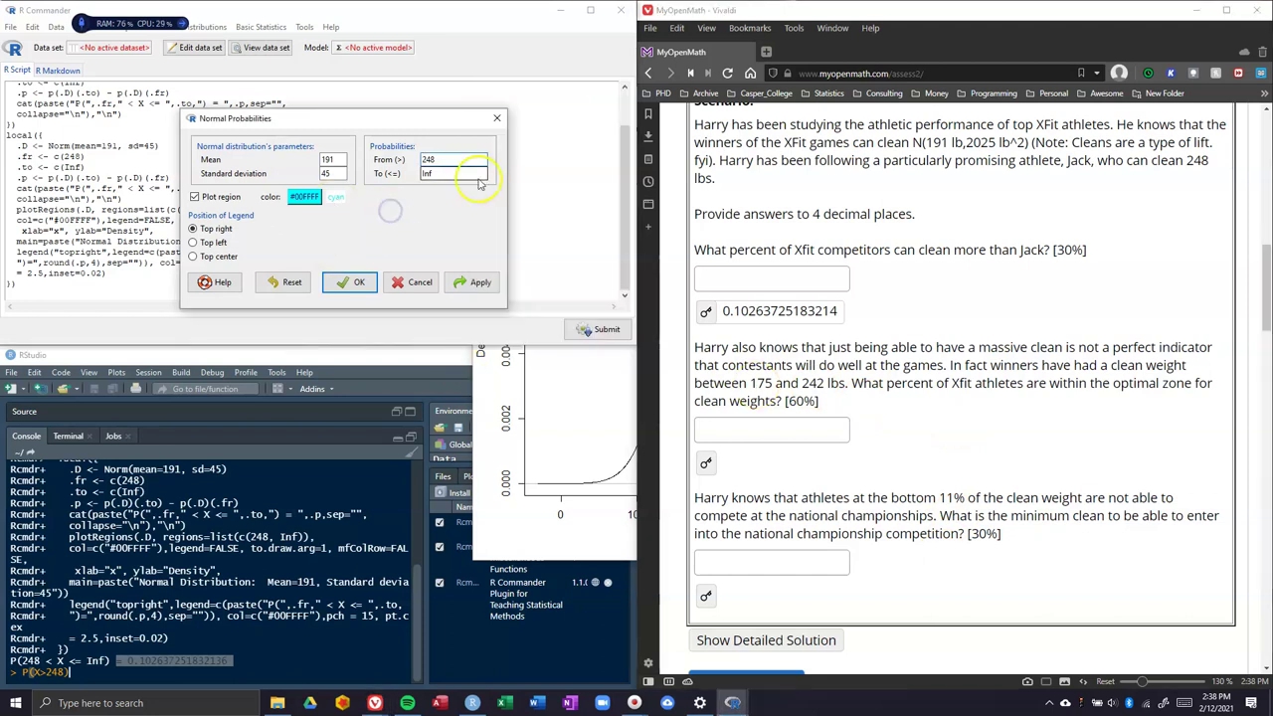
pyautogui.click(439, 159)
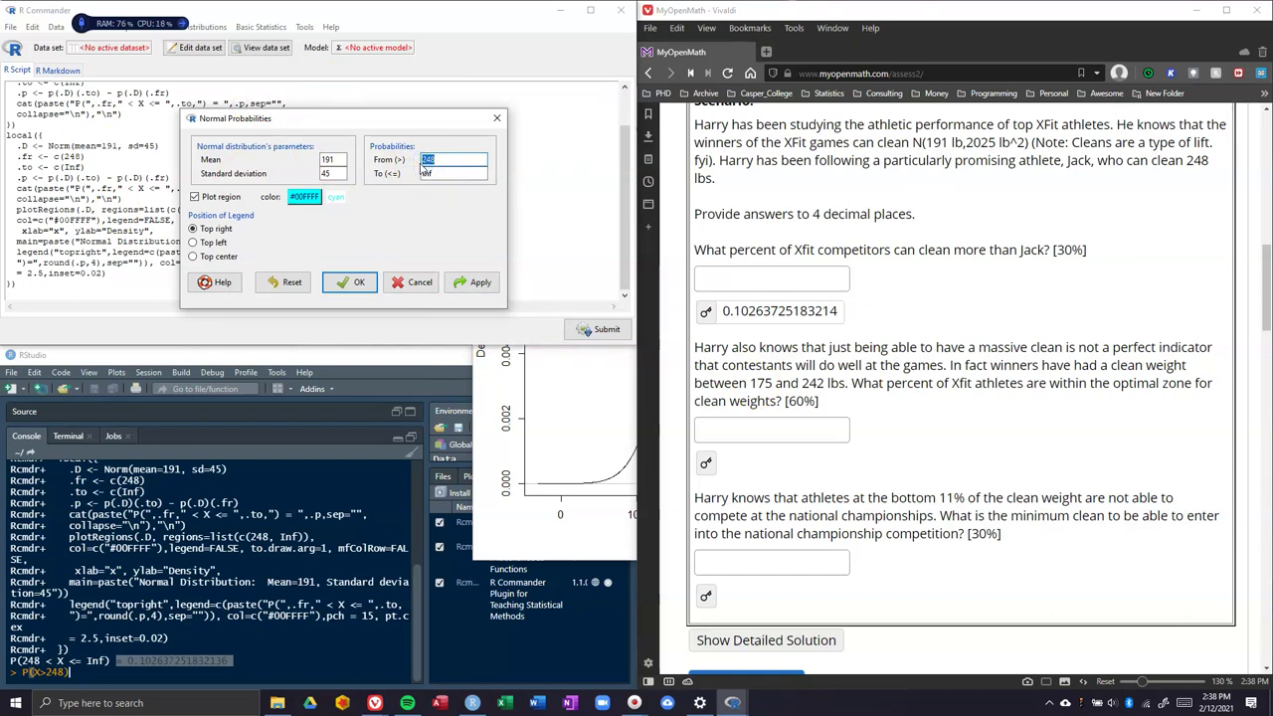
pyautogui.write('175')
pyautogui.press('Tab')
pyautogui.click(480, 281)
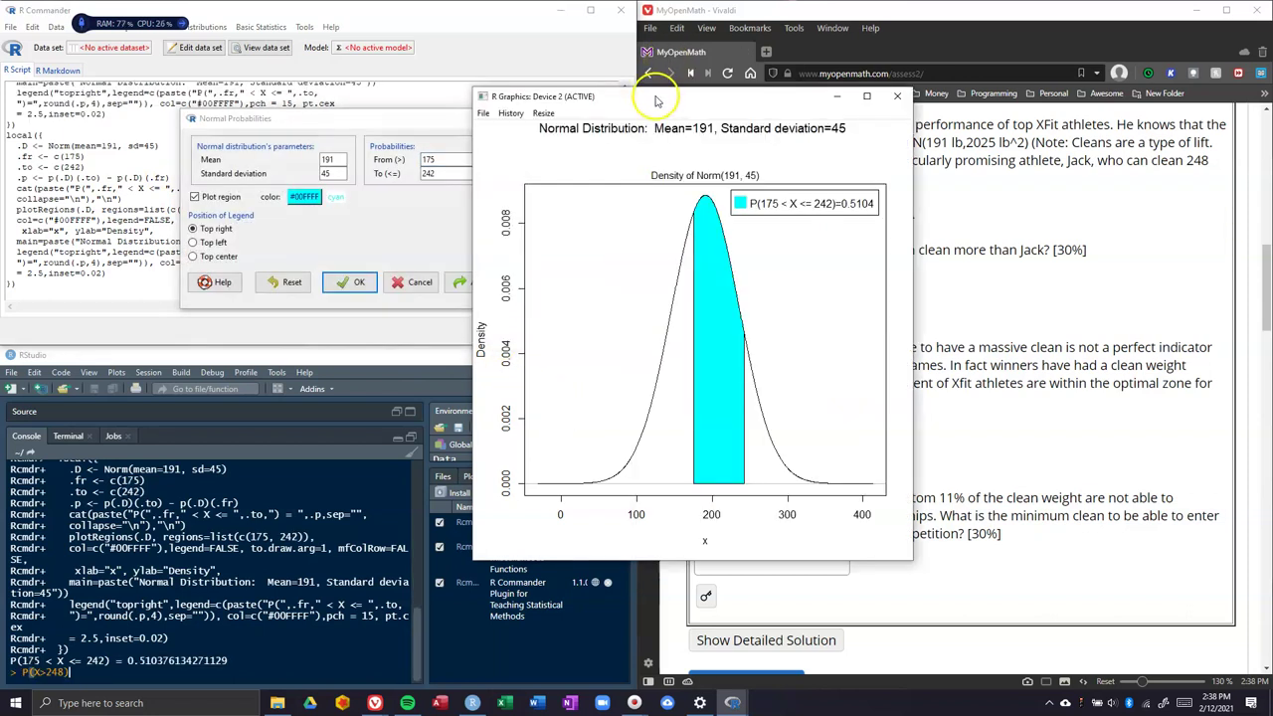
# Step: Reveal the second part's key 0.51037613427113 and match it against the console's 0.510376134271129
pyautogui.moveTo(657, 99); pyautogui.dragTo(388, 113)
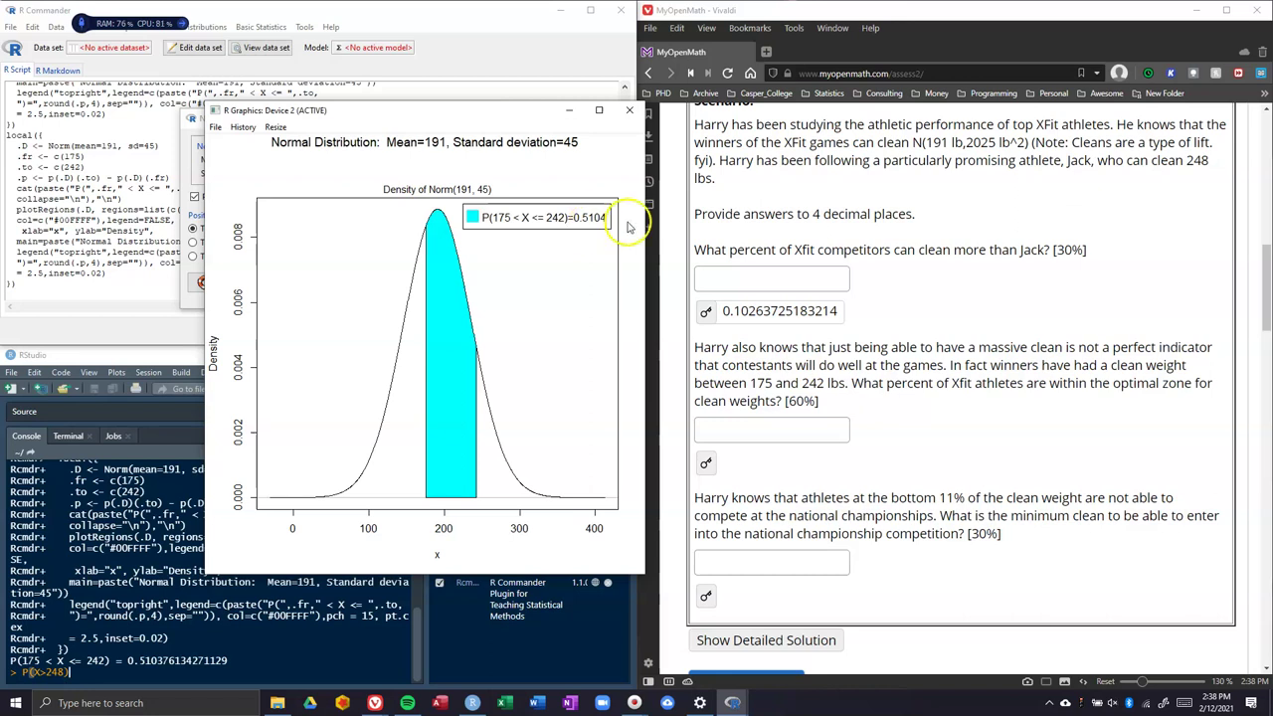
pyautogui.click(705, 464)
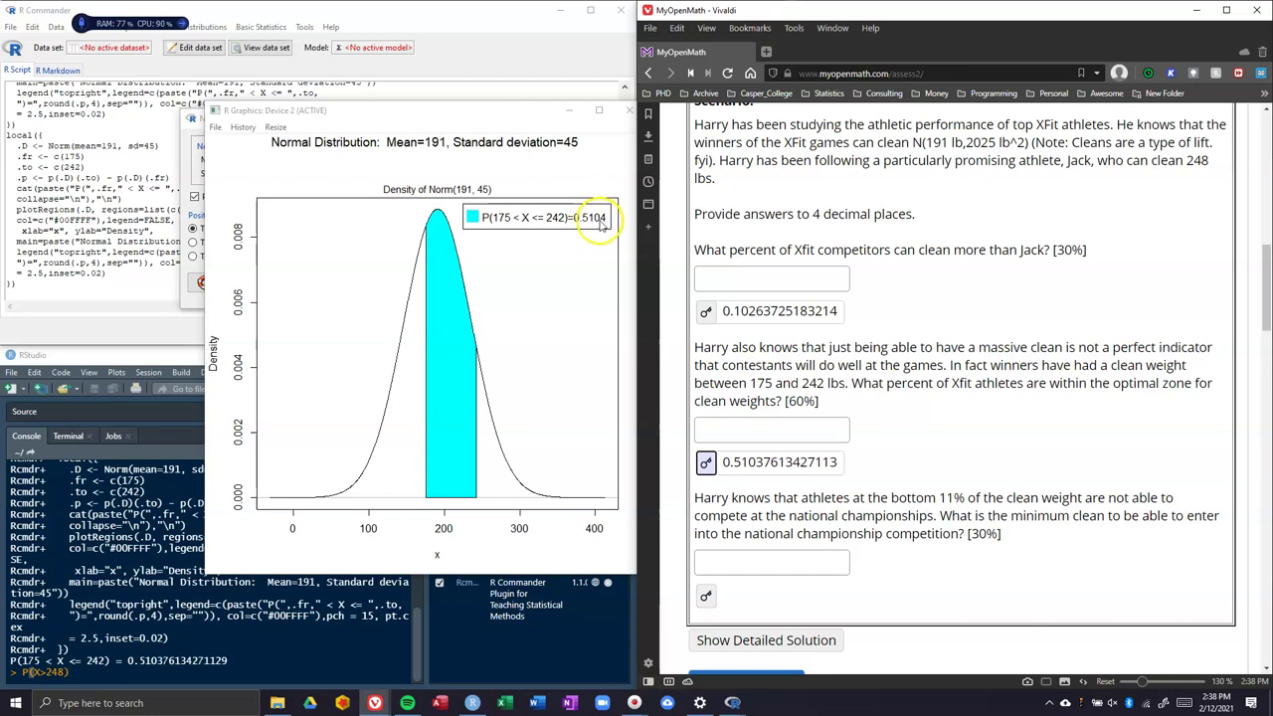
pyautogui.moveTo(226, 661); pyautogui.dragTo(127, 663)
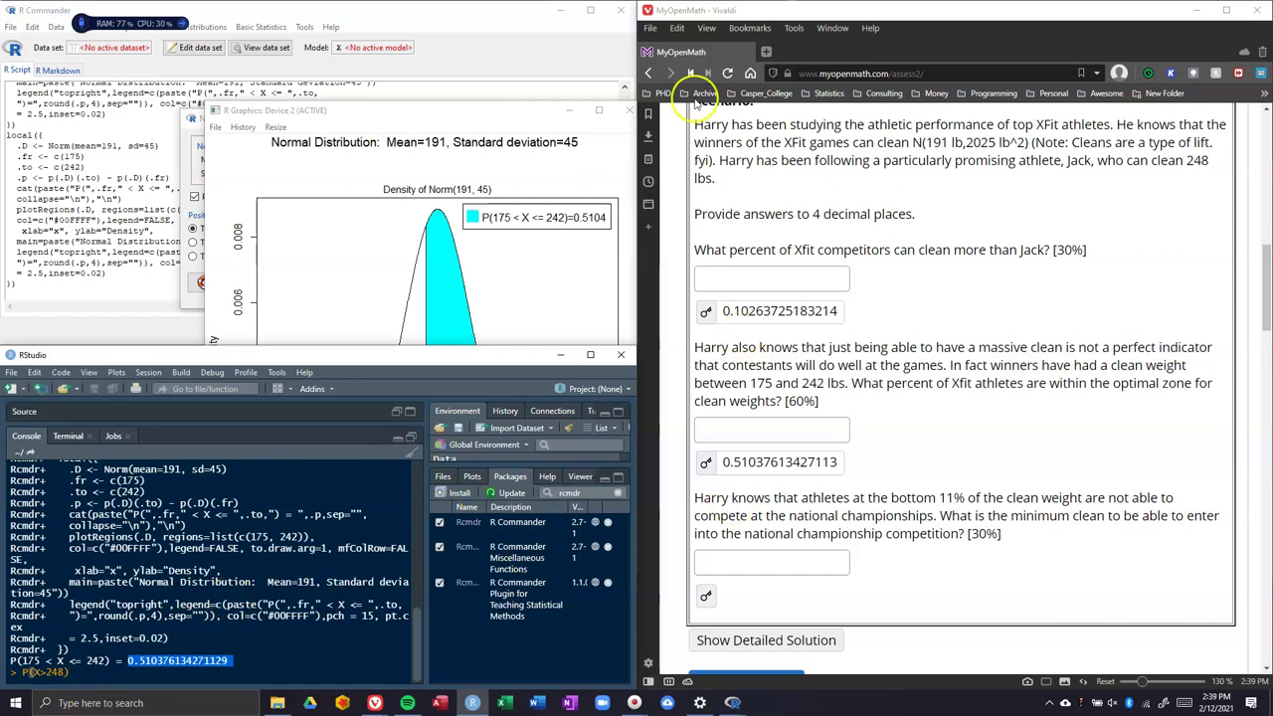
# Step: Copy 0.510376134271129 from the console and paste it into the second answer box
pyautogui.click(223, 662)
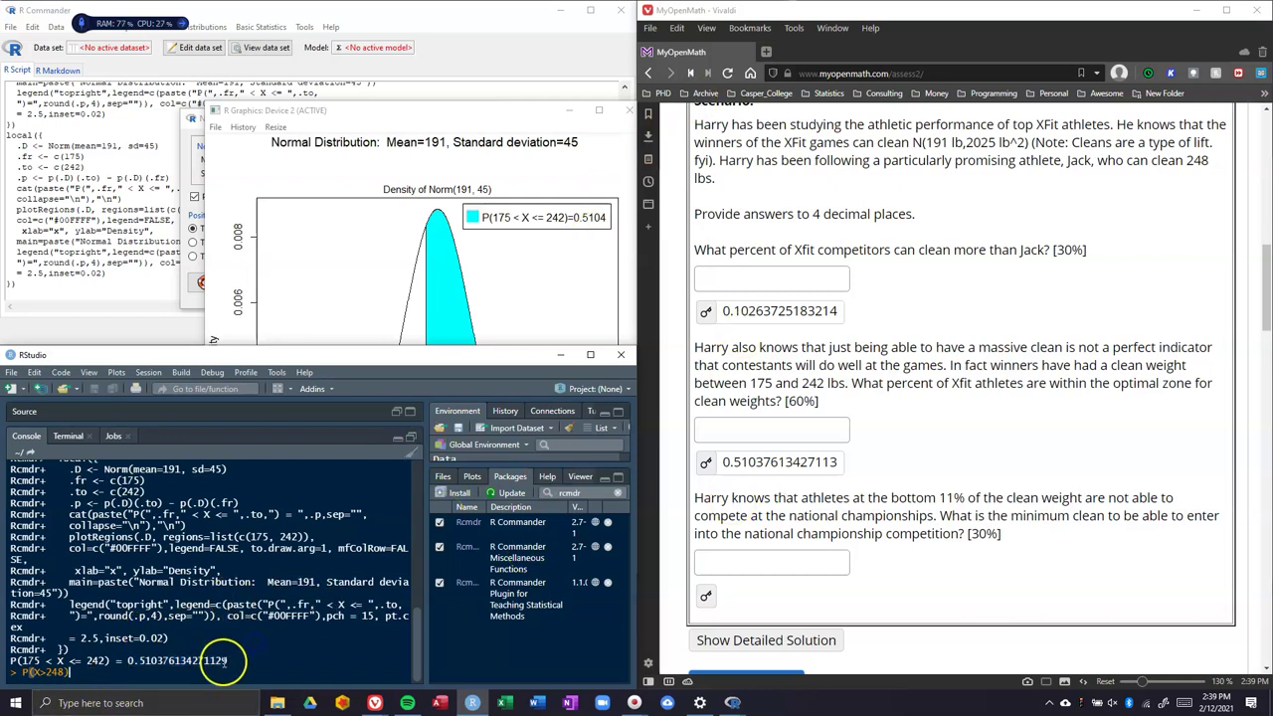
pyautogui.moveTo(227, 660); pyautogui.dragTo(131, 660)
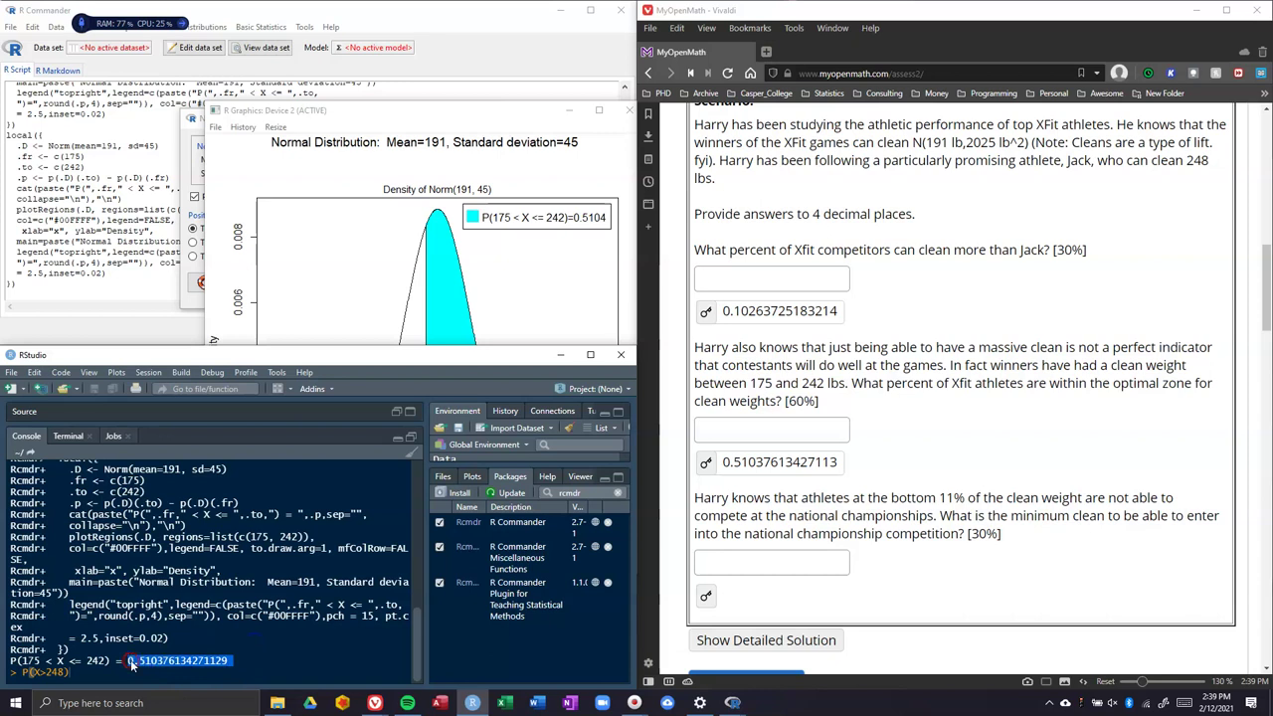
pyautogui.rightClick(130, 665)
pyautogui.click(167, 587)
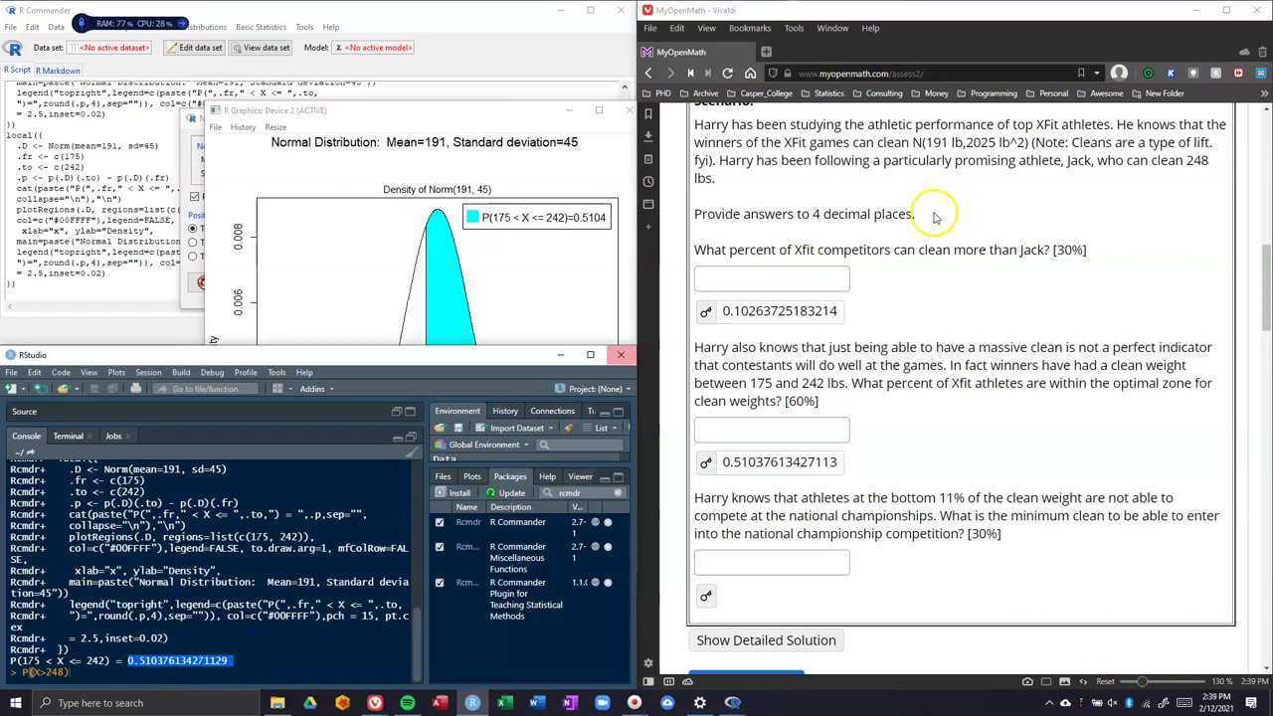
pyautogui.rightClick(748, 431)
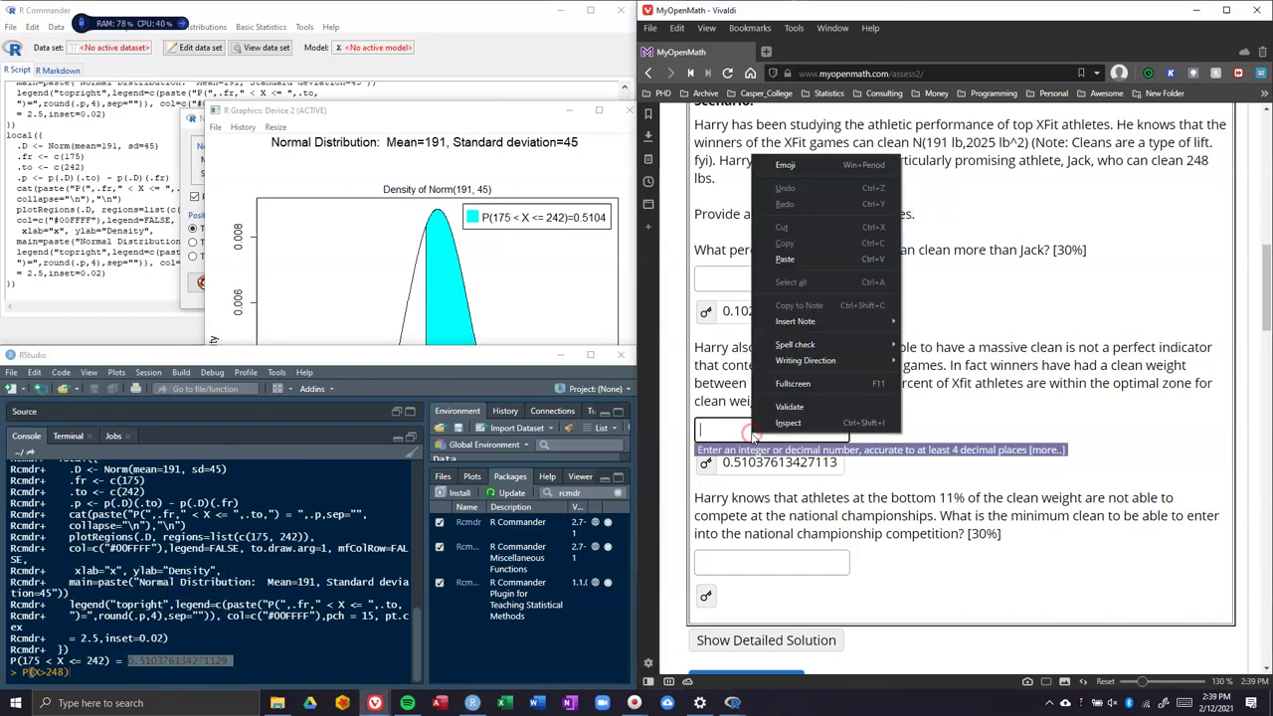
pyautogui.click(786, 260)
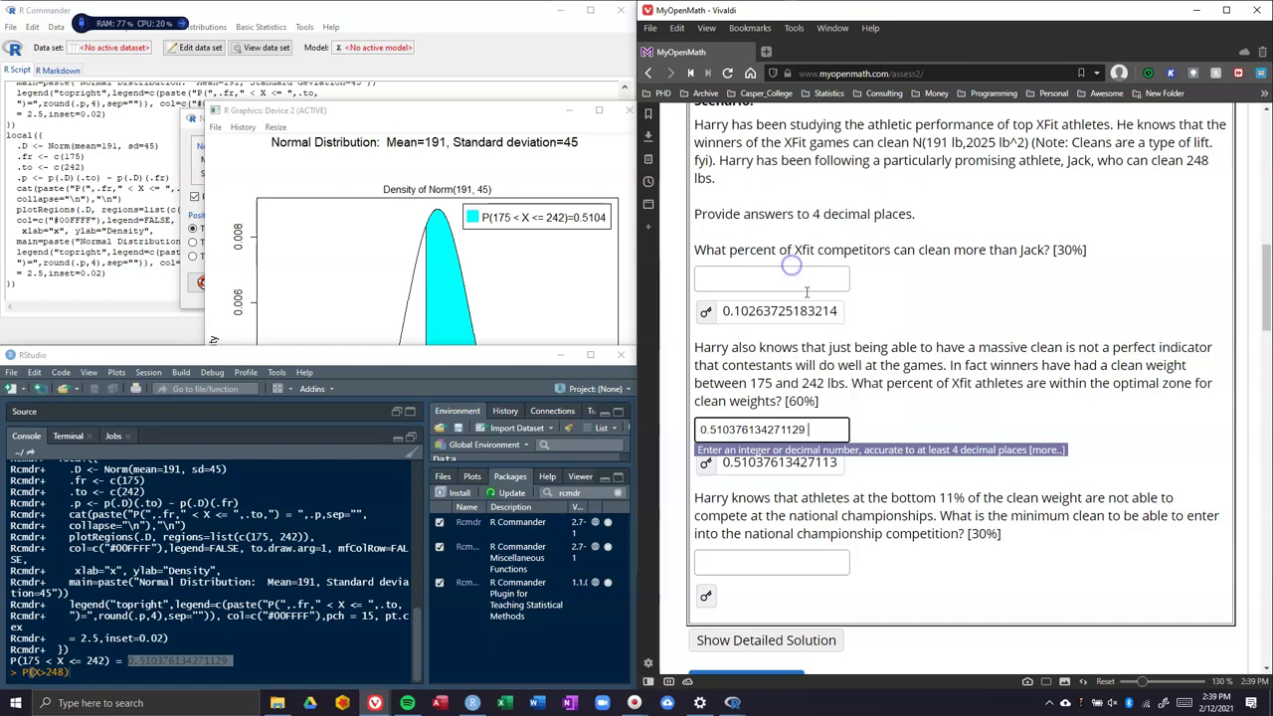
pyautogui.click(827, 429)
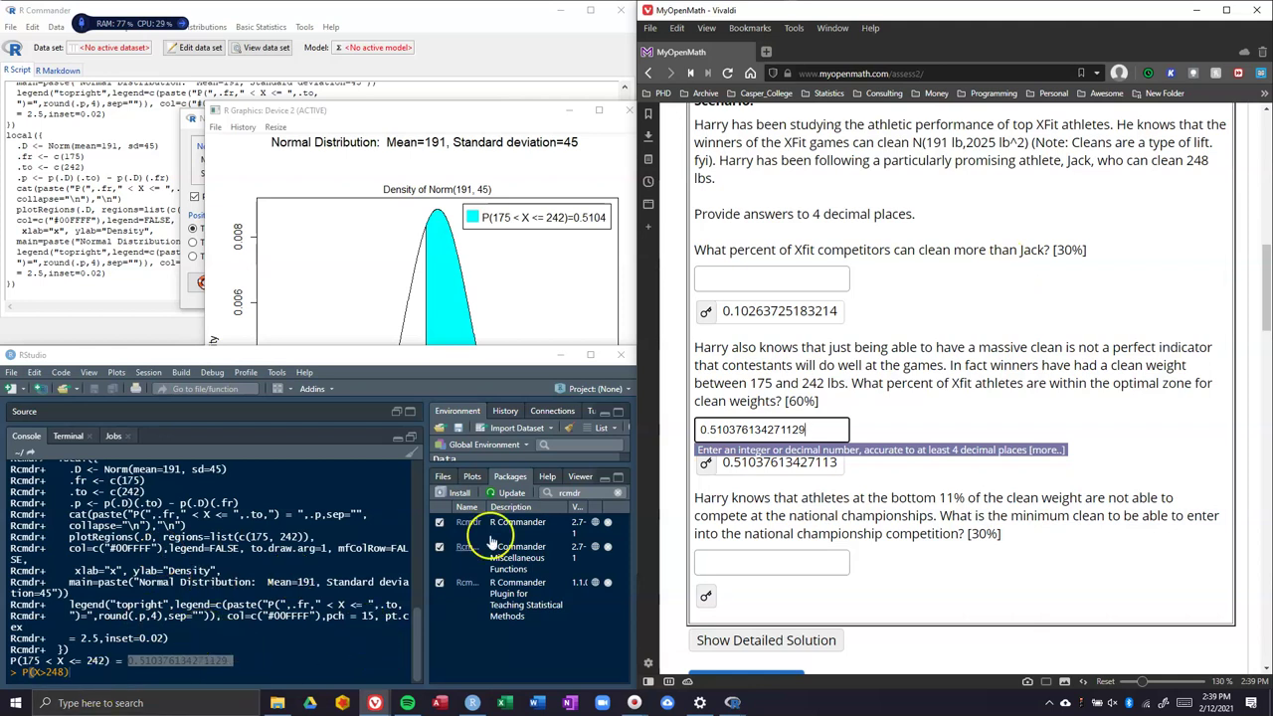
pyautogui.click(823, 391)
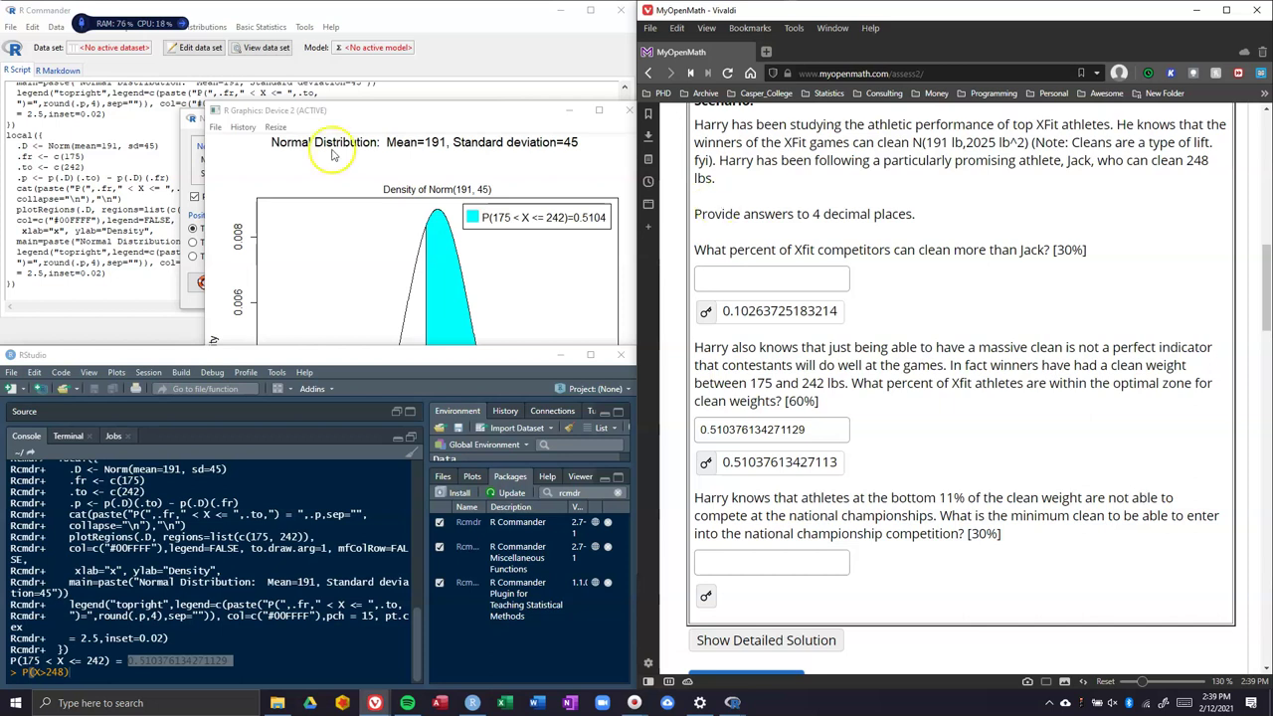
pyautogui.click(543, 307)
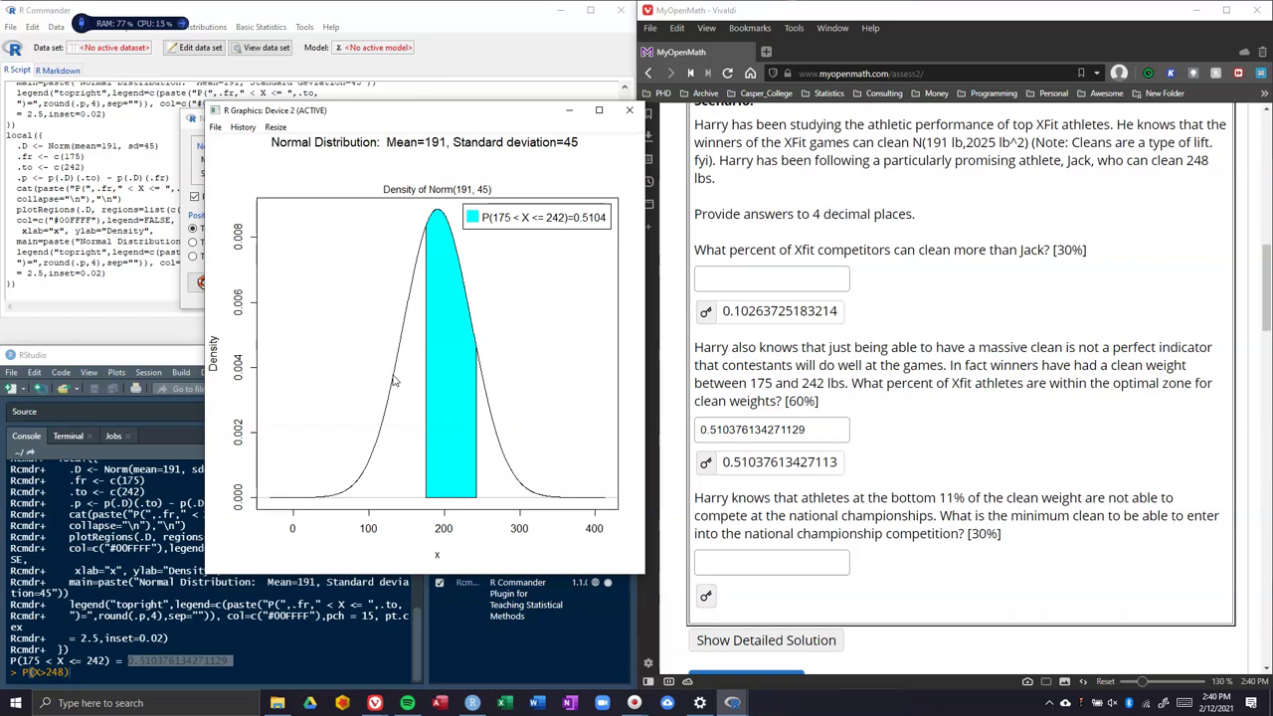
# Step: Close the R Graphics Device window showing the normal density plot
pyautogui.click(636, 112)
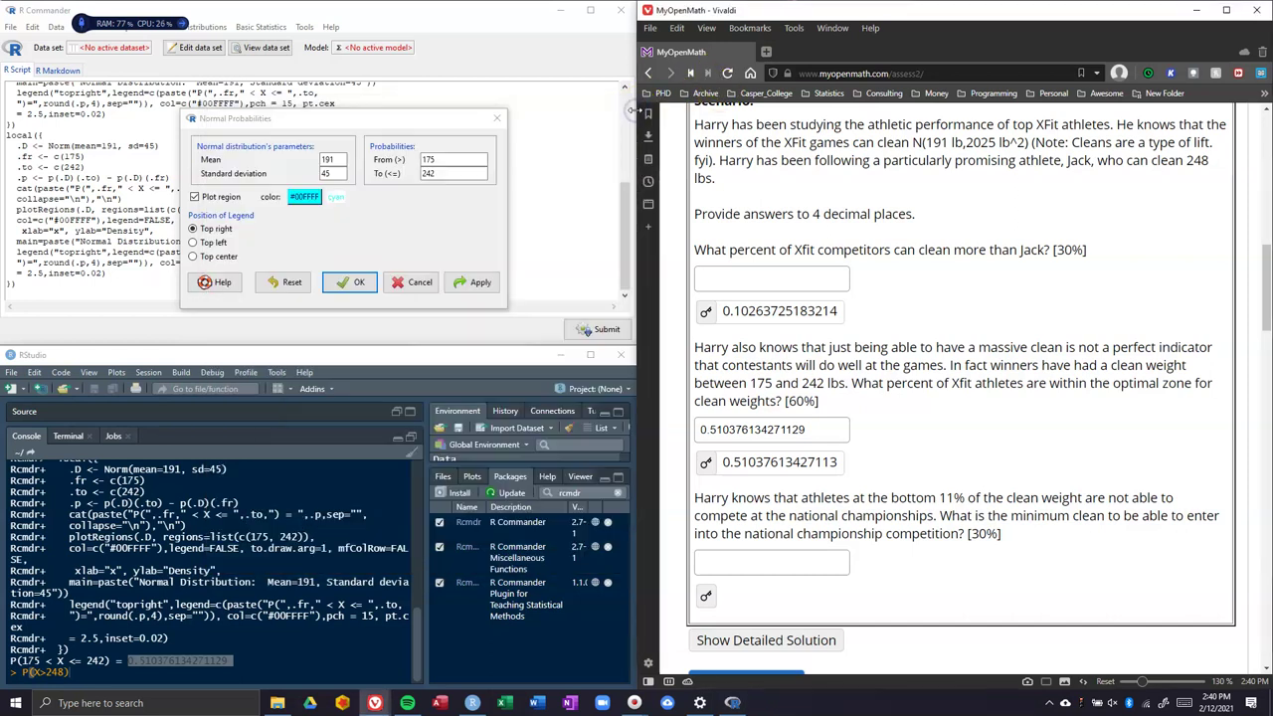
# Step: Close Normal Probabilities and fill Normal Quantiles with probability .11, mean 191, SD 45, lower tail
pyautogui.click(500, 115)
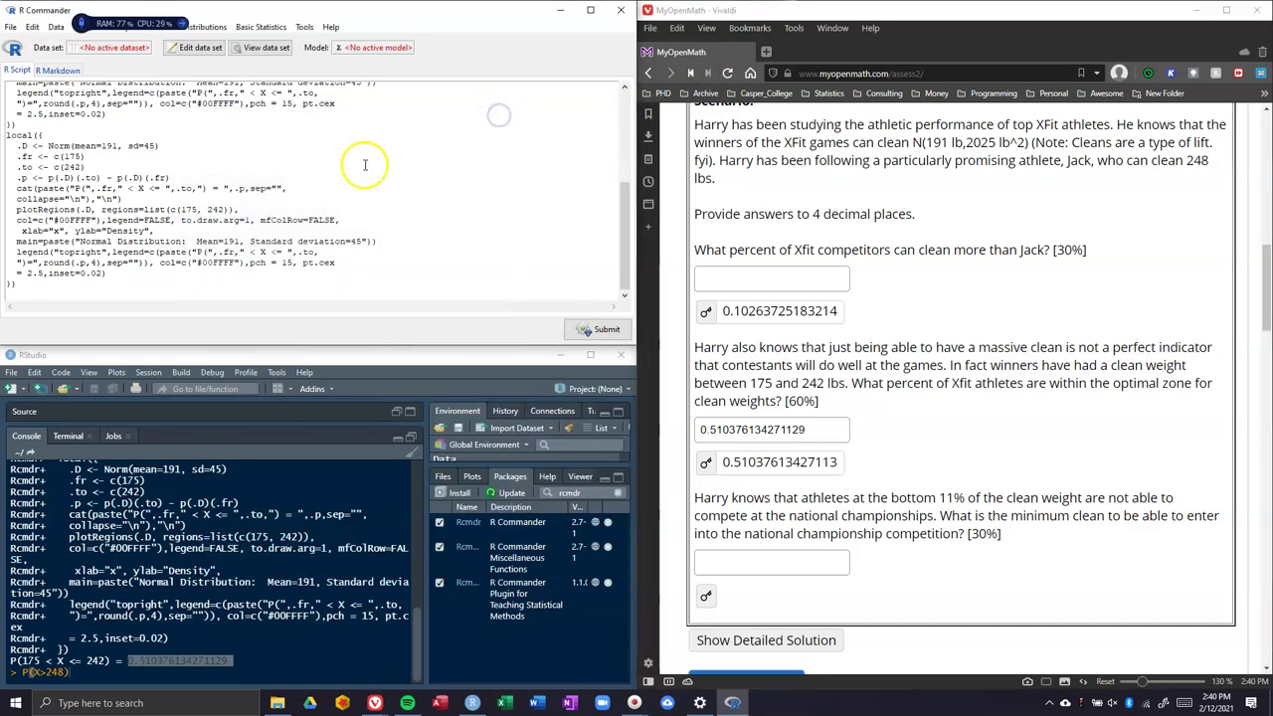
pyautogui.click(256, 30)
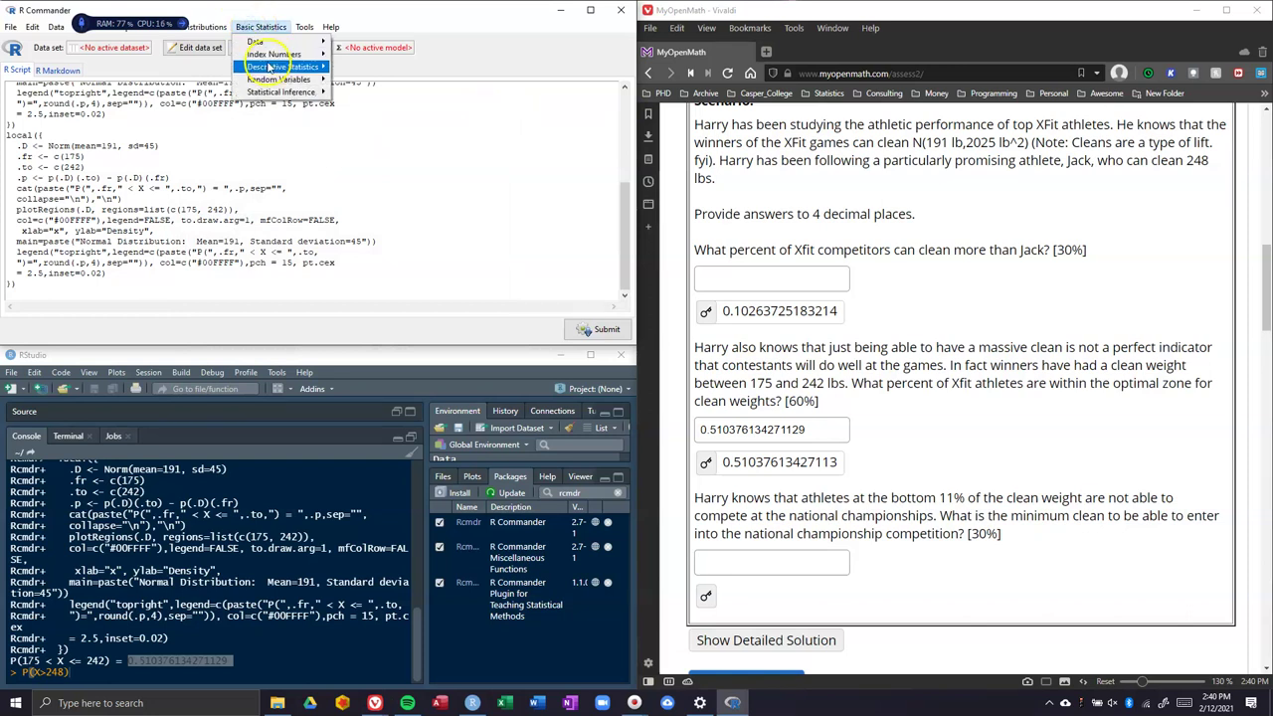
pyautogui.moveTo(270, 82)
pyautogui.moveTo(392, 80)
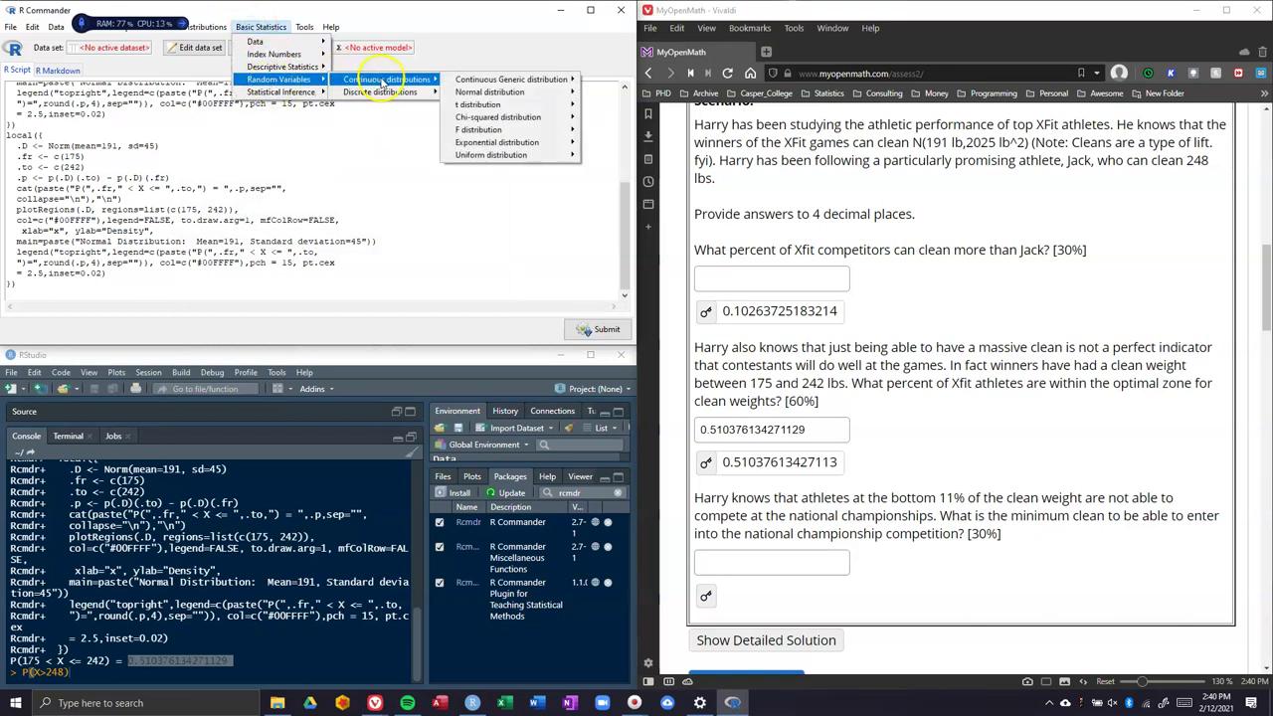
pyautogui.moveTo(503, 91)
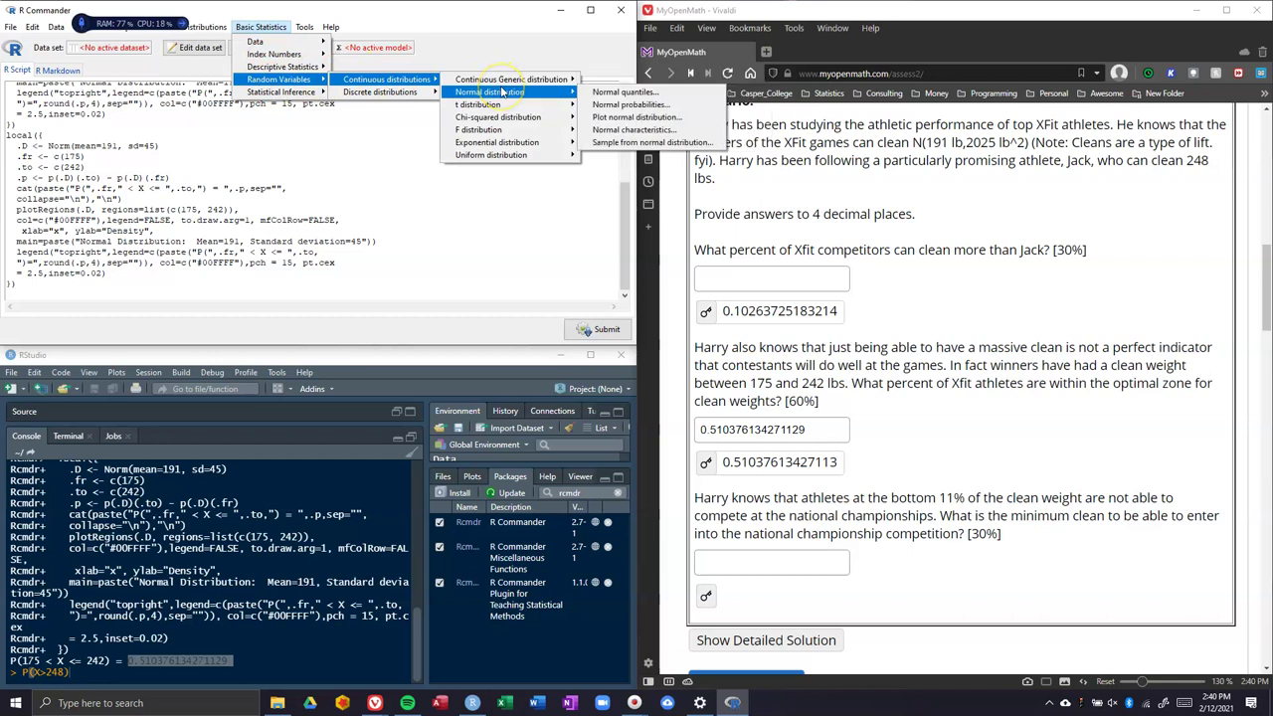
pyautogui.click(624, 93)
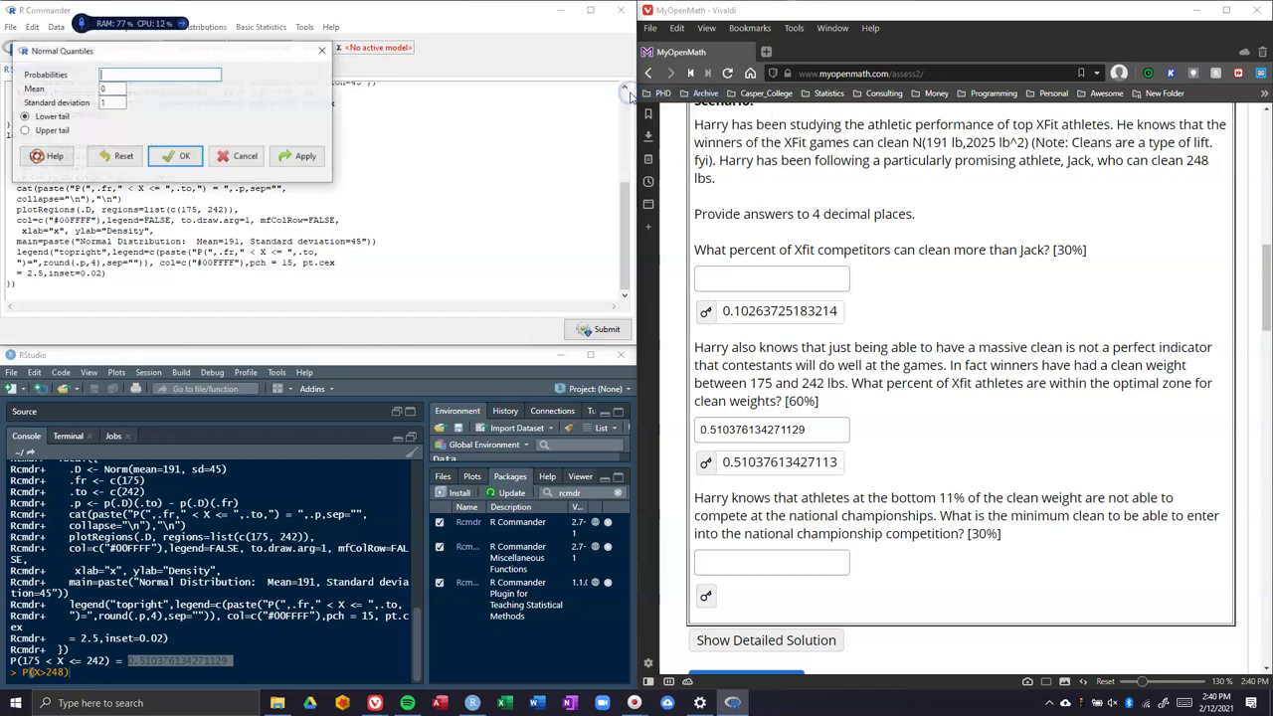
pyautogui.doubleClick(90, 90)
pyautogui.doubleClick(114, 101)
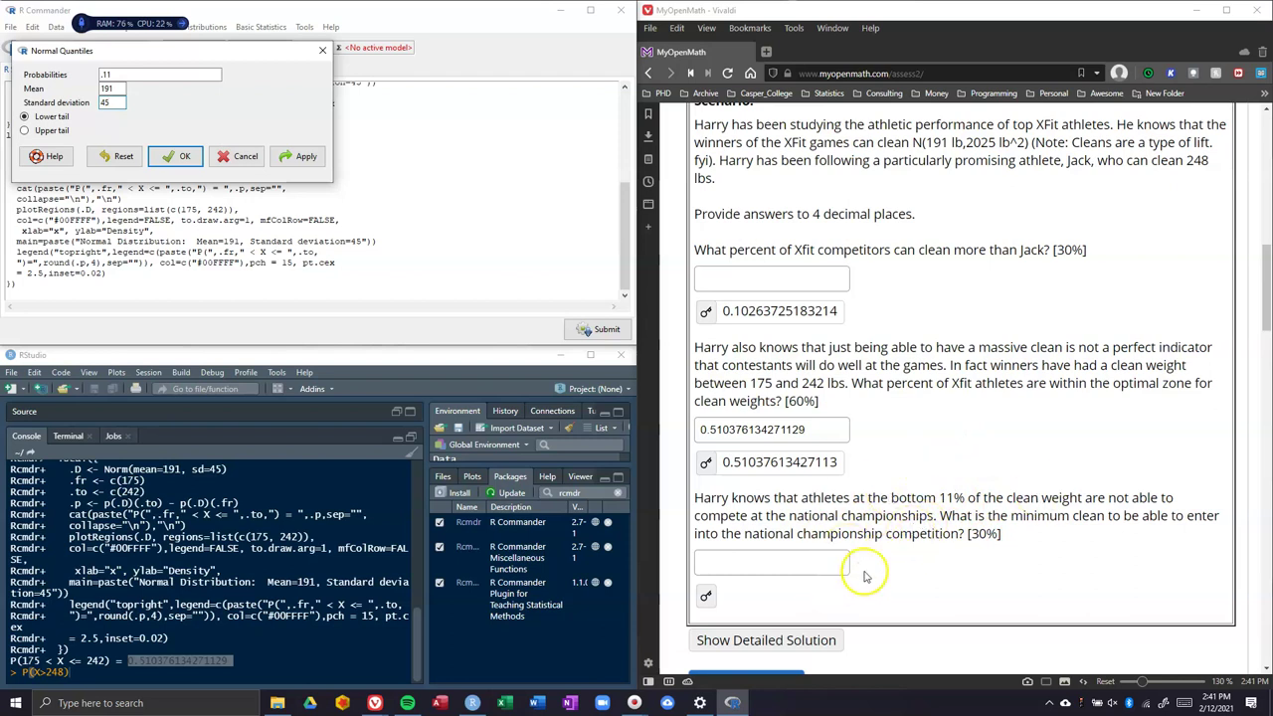
# Step: Compute the .11 lower-tail quantile and copy the result 135.8062 from the console
pyautogui.click(299, 157)
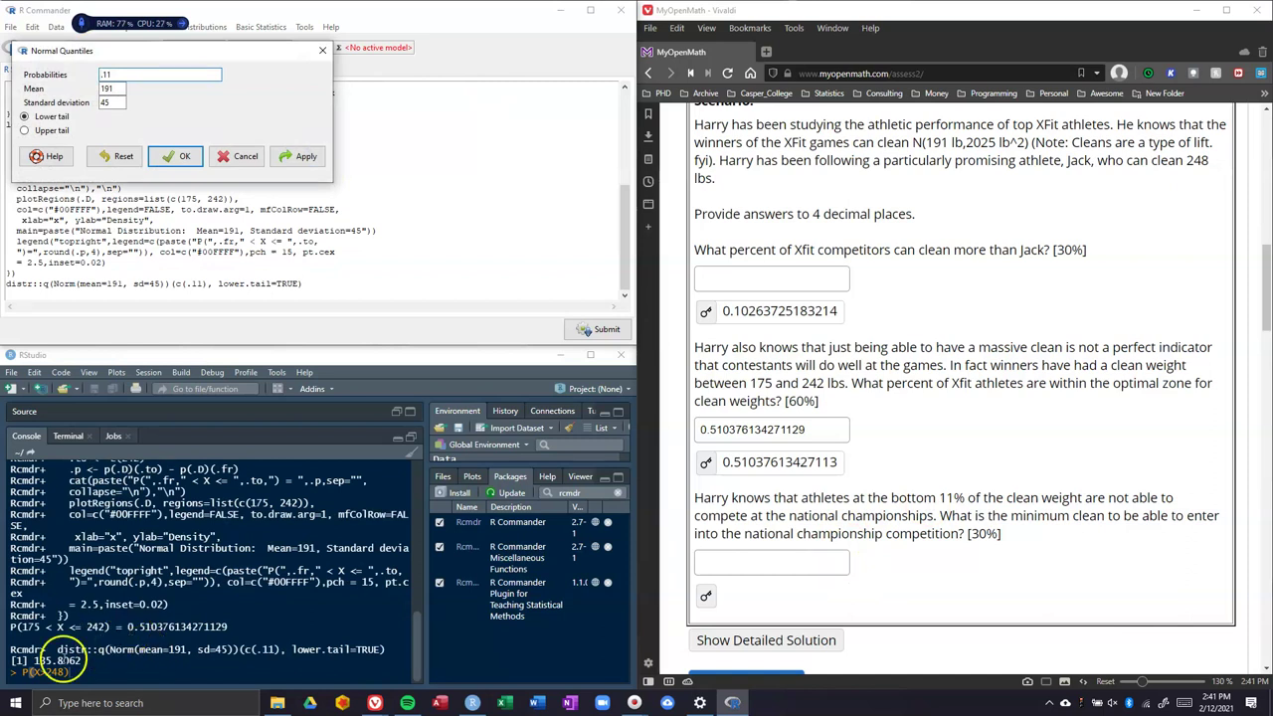
pyautogui.moveTo(98, 661); pyautogui.dragTo(65, 662)
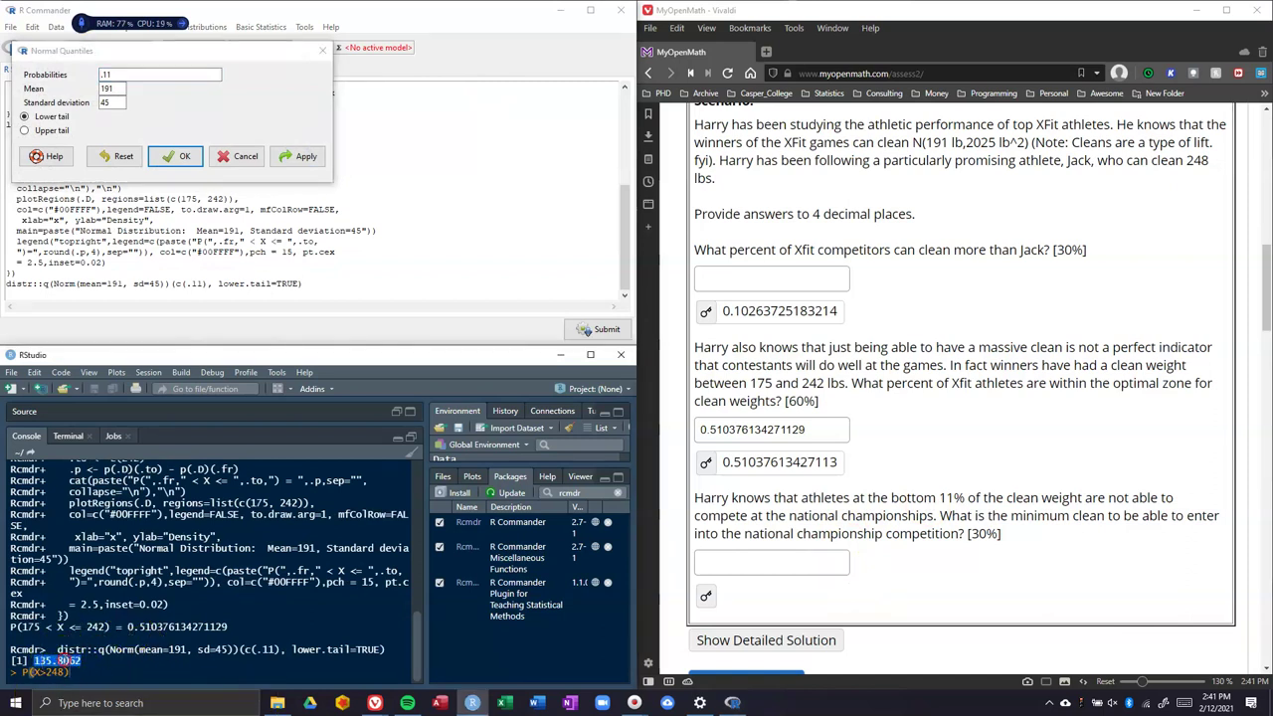
pyautogui.rightClick(64, 660)
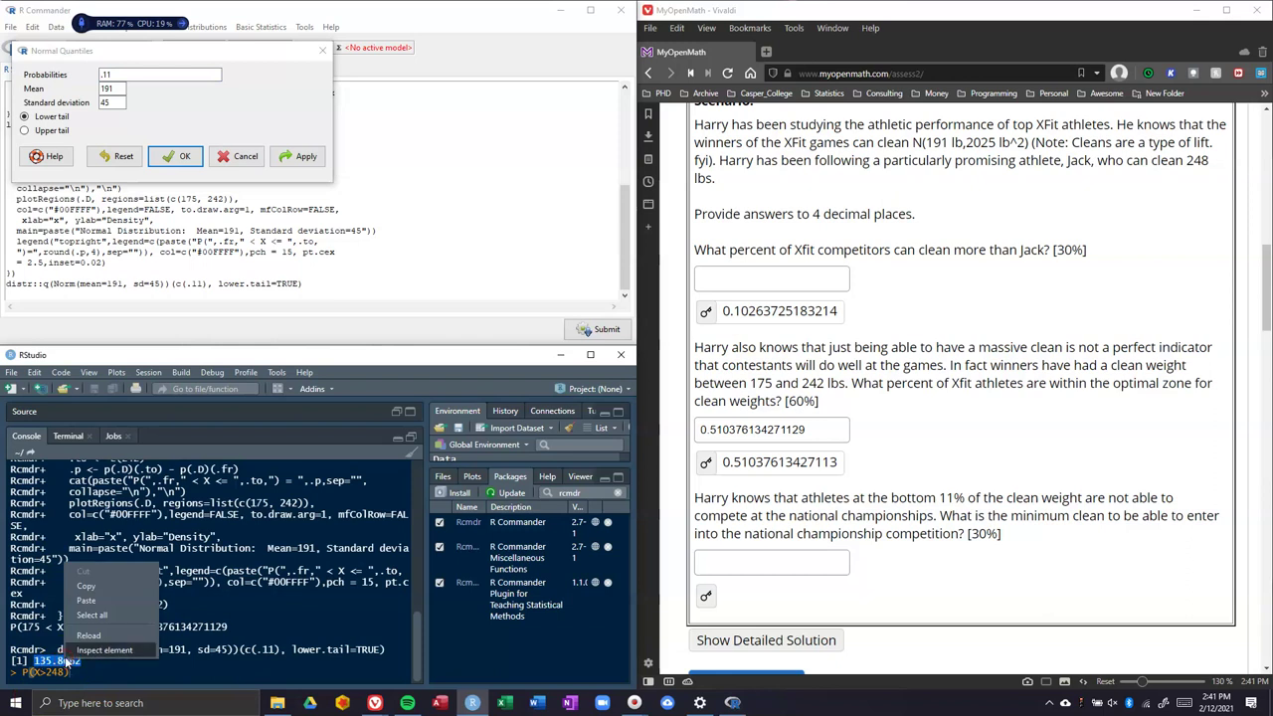
pyautogui.click(86, 587)
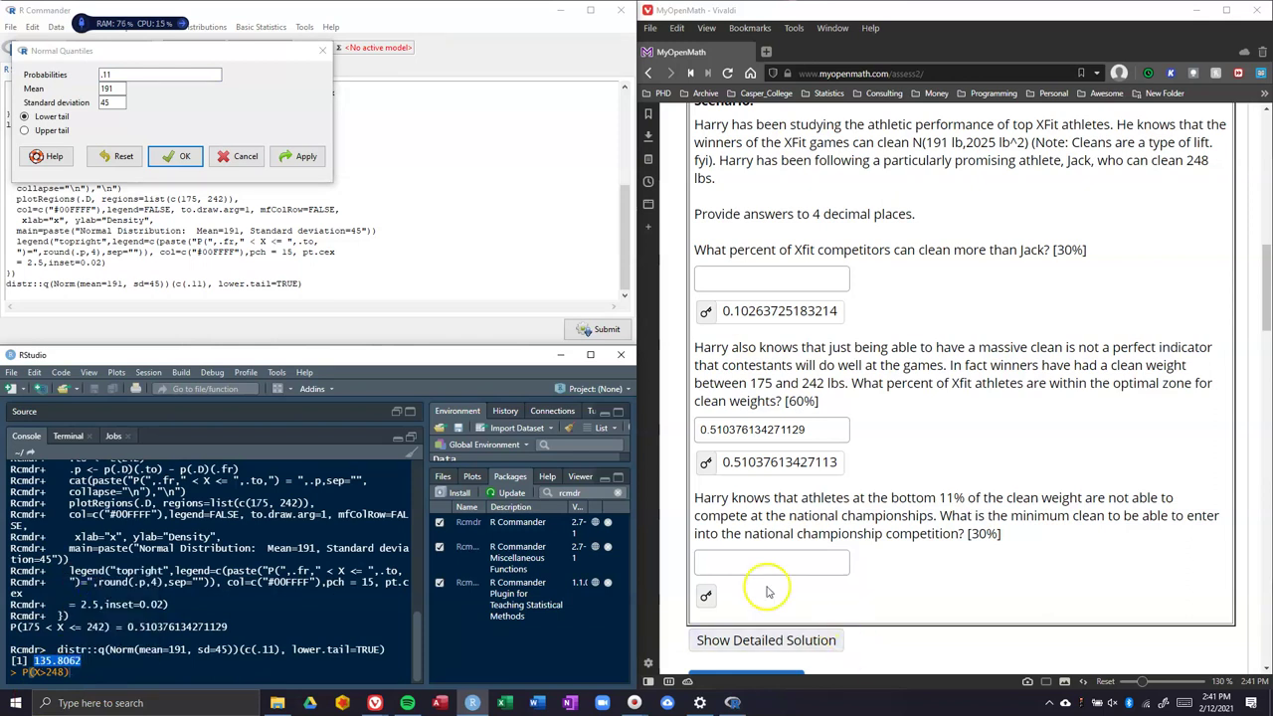
# Step: Paste 135.8062 into the third answer box and reveal the key 135.80623493751
pyautogui.rightClick(714, 563)
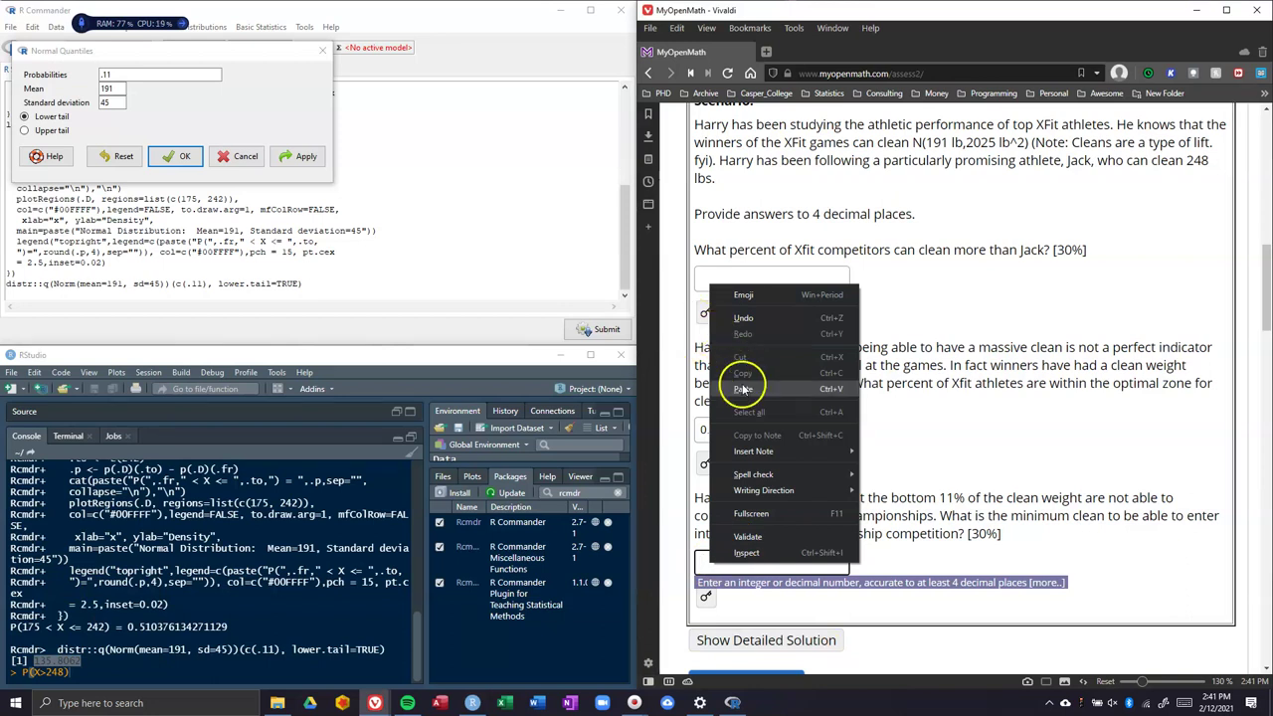
pyautogui.click(743, 389)
pyautogui.click(706, 596)
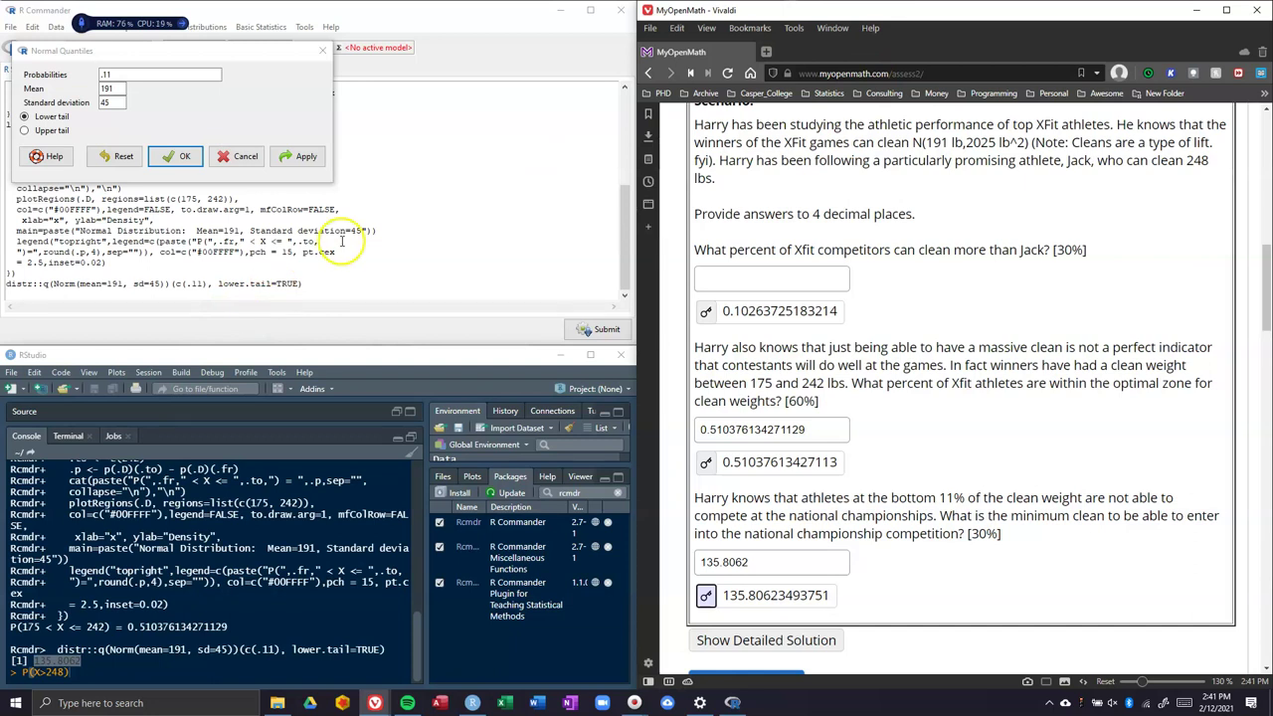
pyautogui.scroll(1, 353, 236)
pyautogui.scroll(-5, 360, 233)
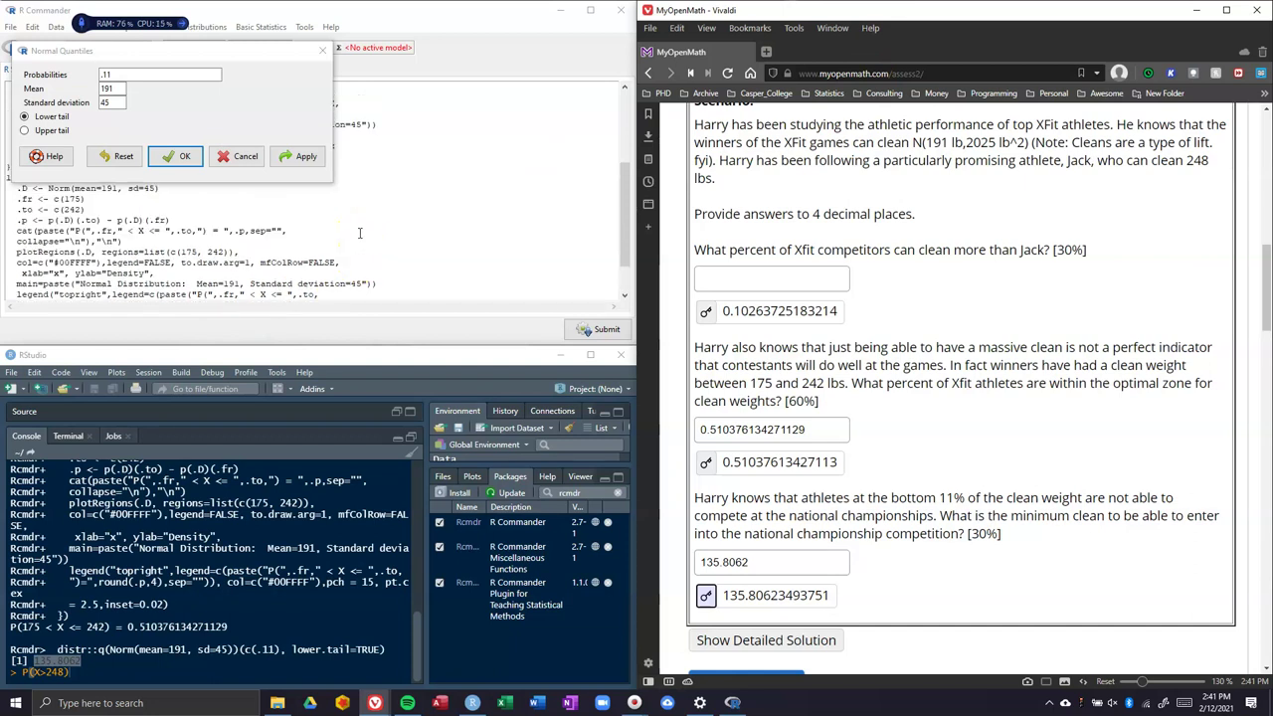